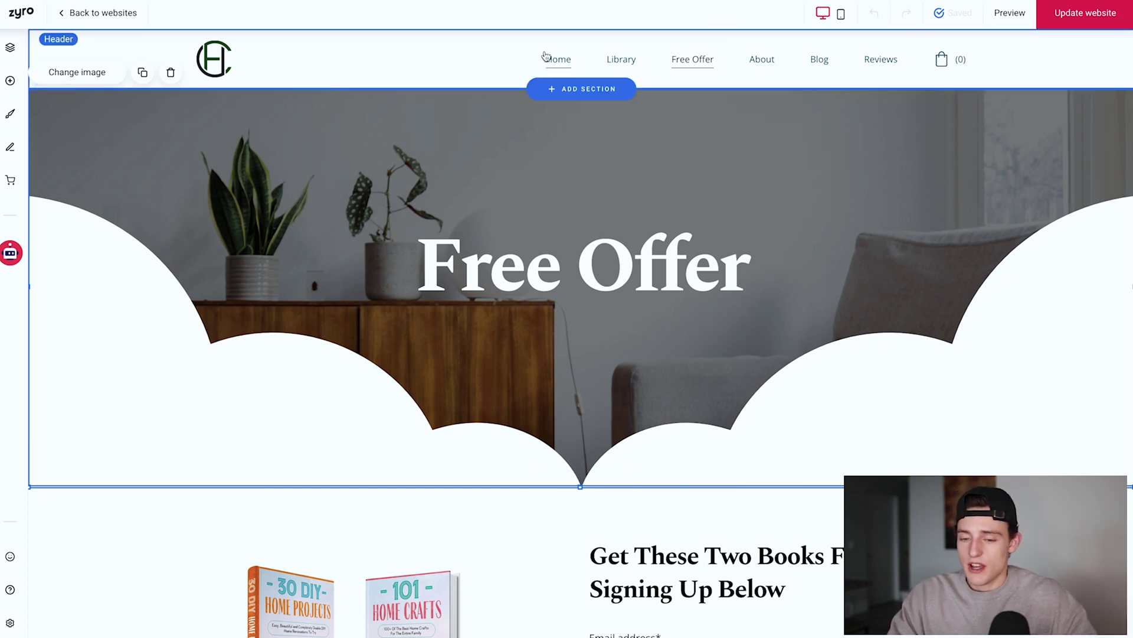
Step: Move from the Free Offer page through Library and Blog to the Reviews page via the pages list
left_click(904, 46)
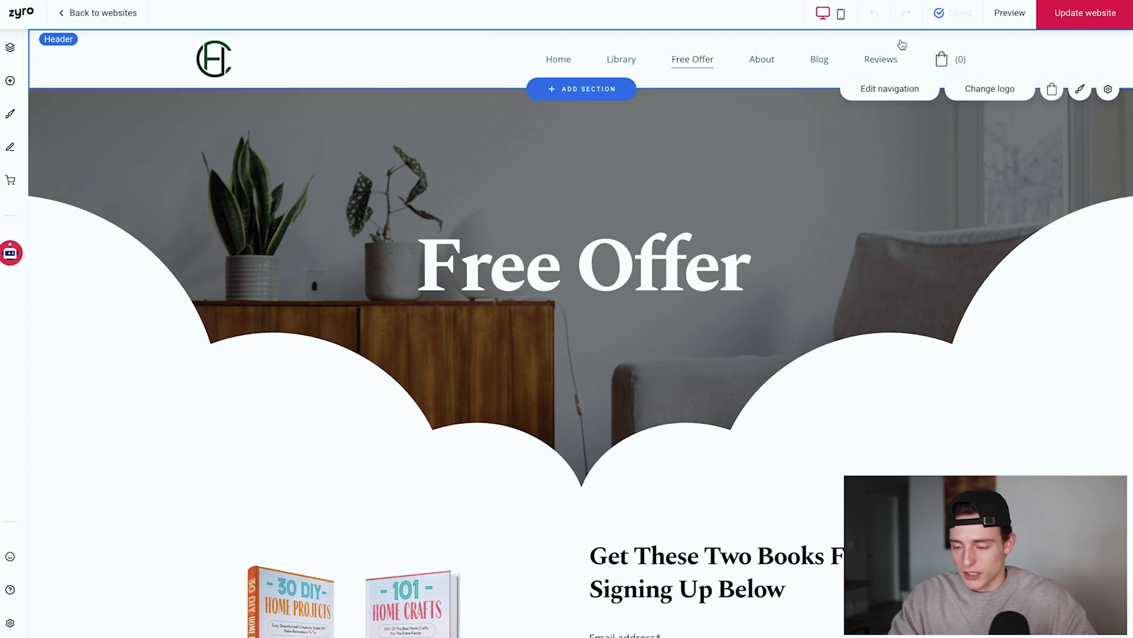
left_click(882, 88)
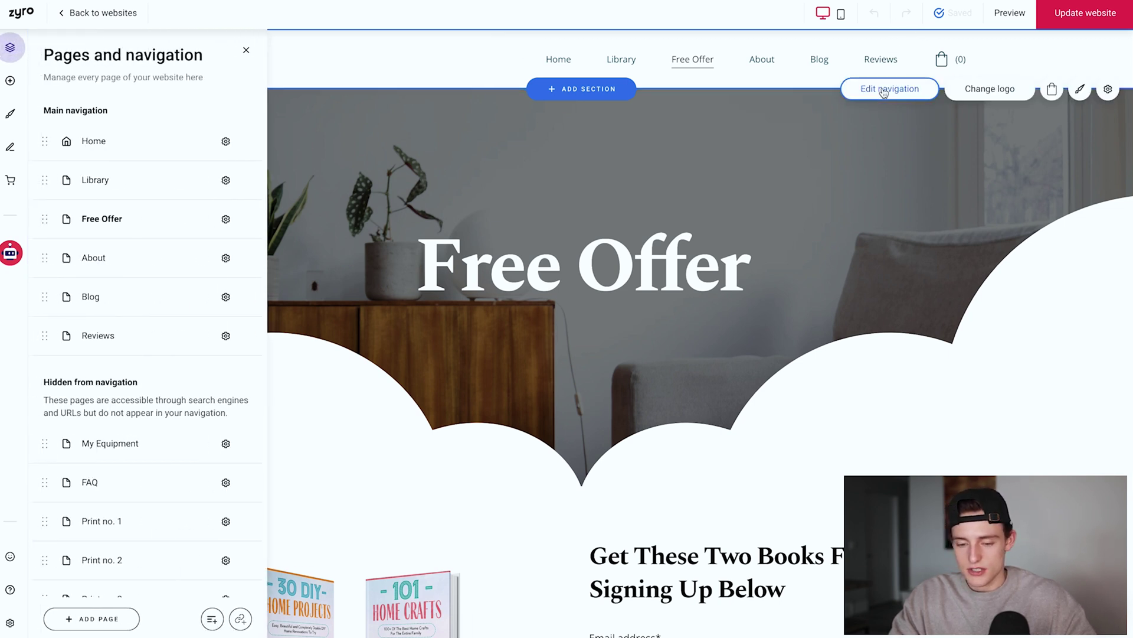
left_click(226, 219)
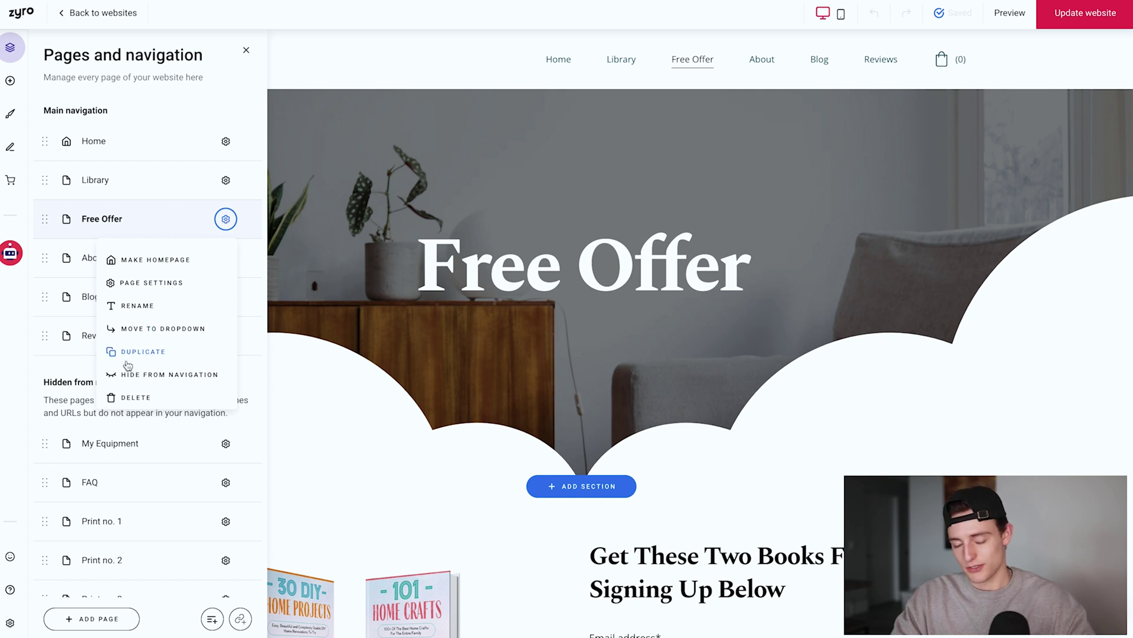
left_click(118, 180)
left_click(136, 295)
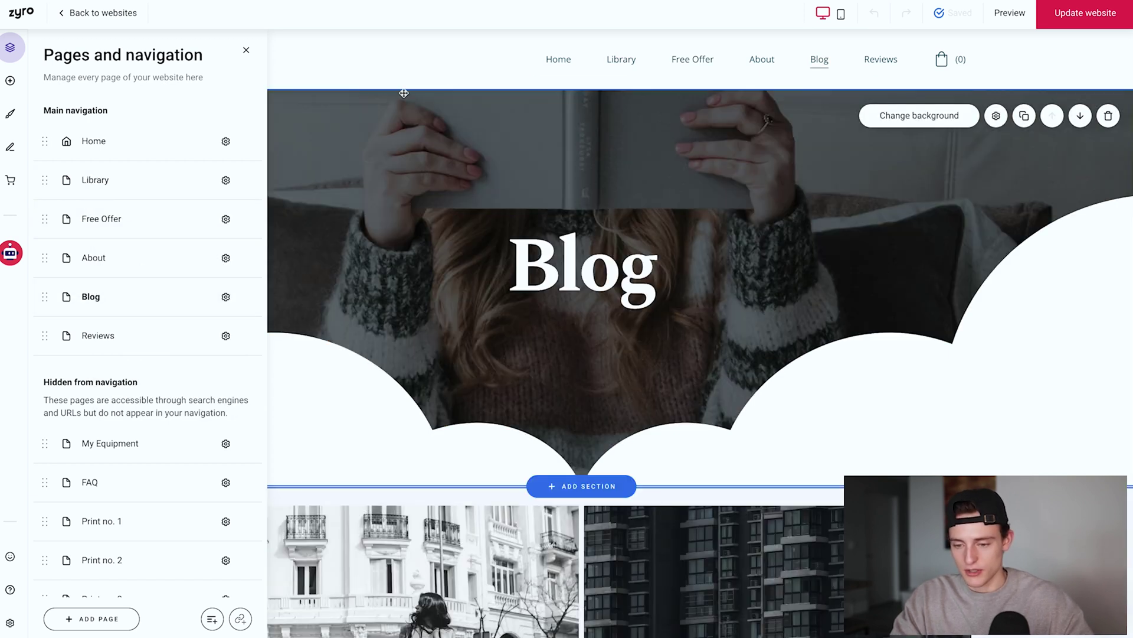
left_click(873, 58)
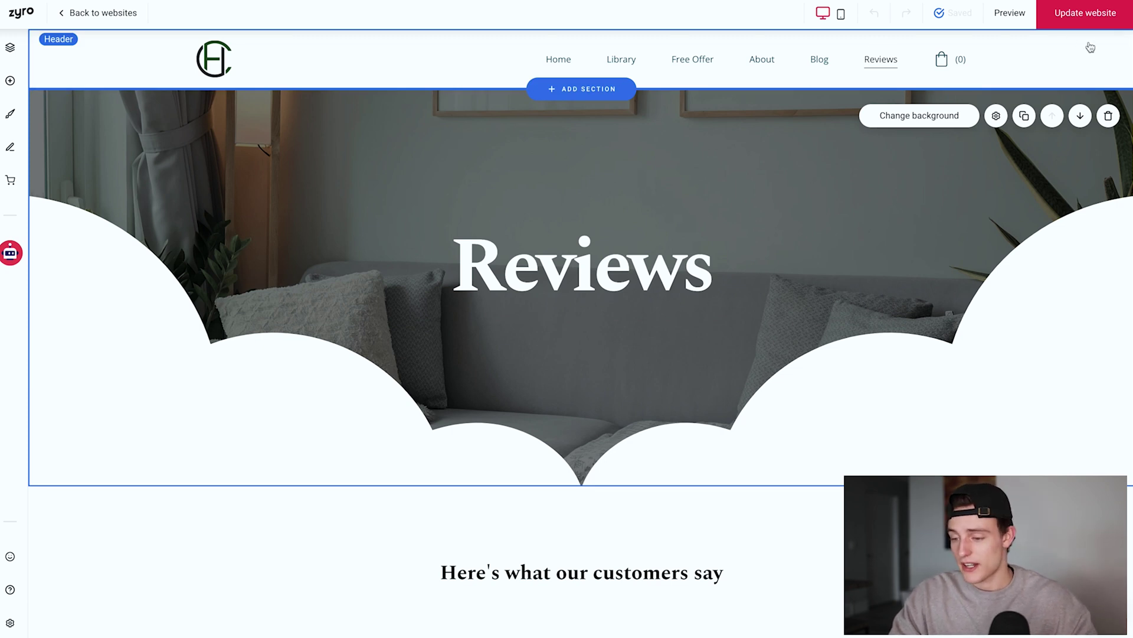
left_click(985, 69)
left_click(890, 89)
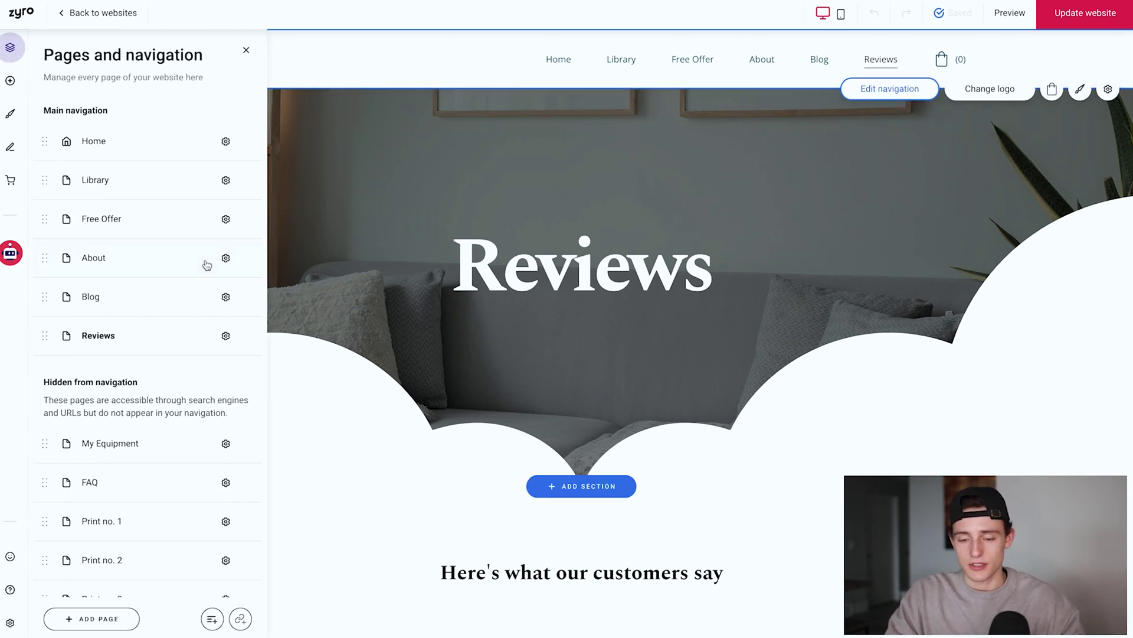
left_click(225, 335)
left_click(335, 310)
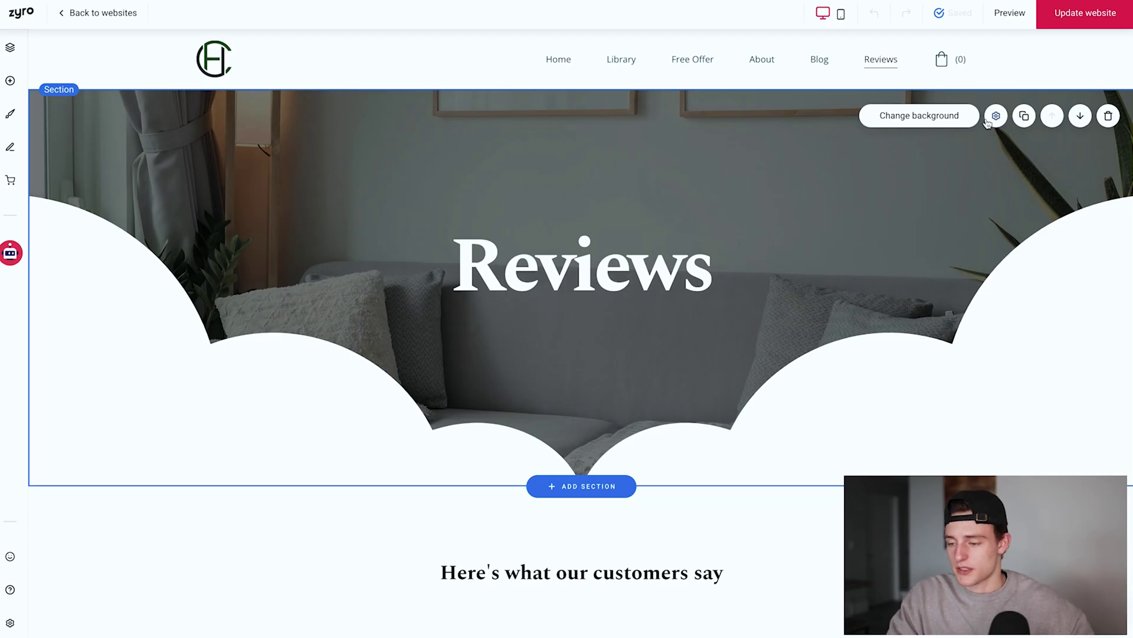
left_click(924, 124)
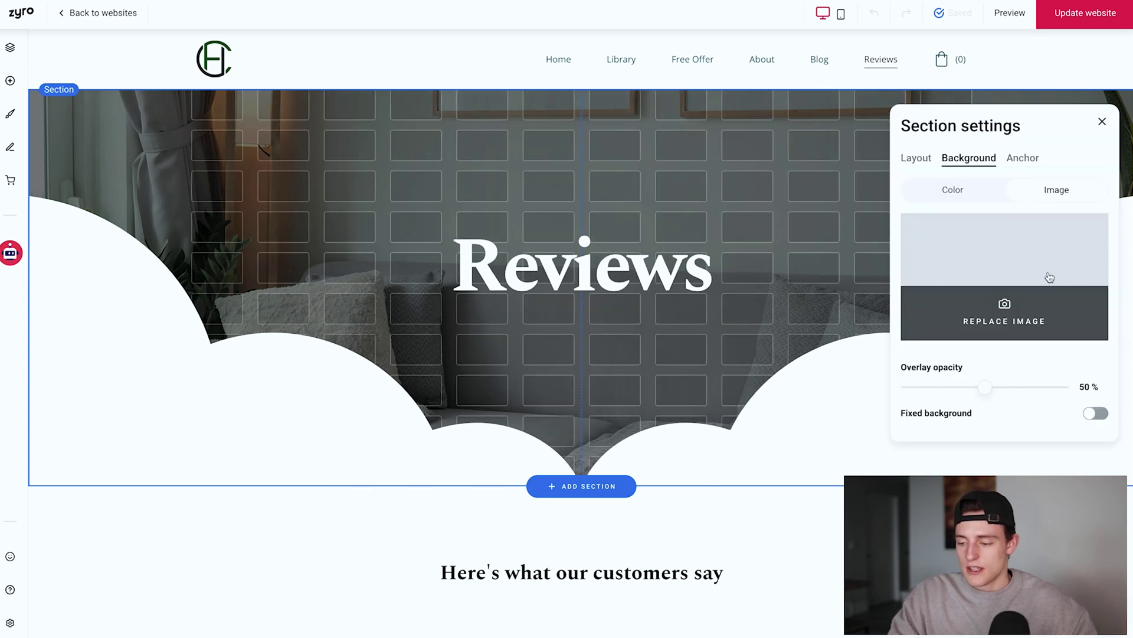
left_click(1037, 315)
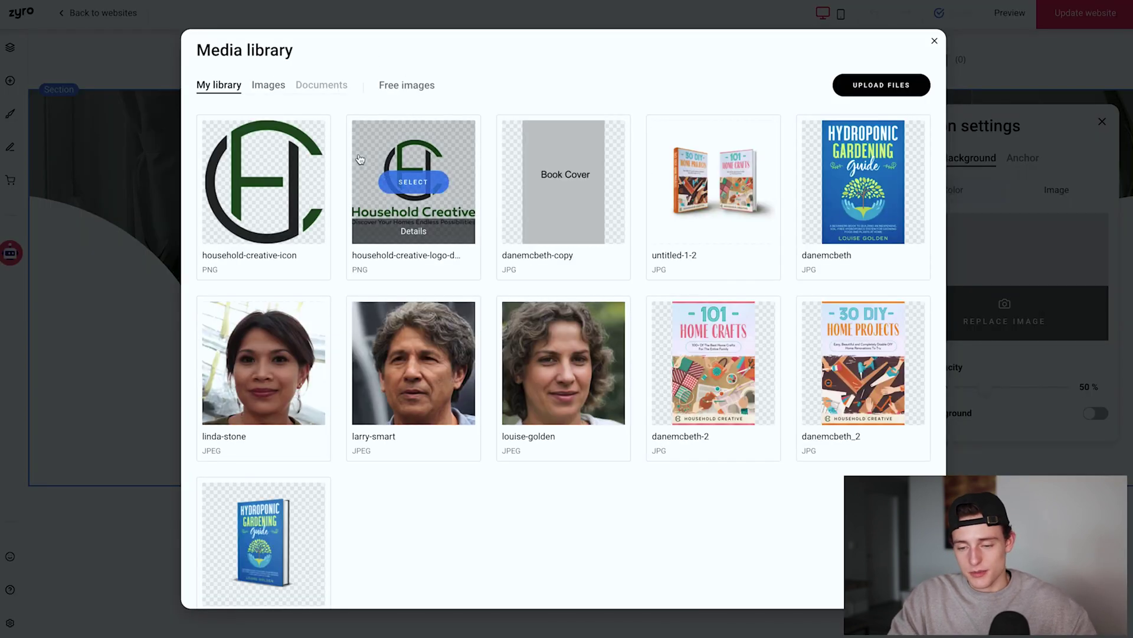
left_click(397, 85)
left_click(224, 116)
type("leaves")
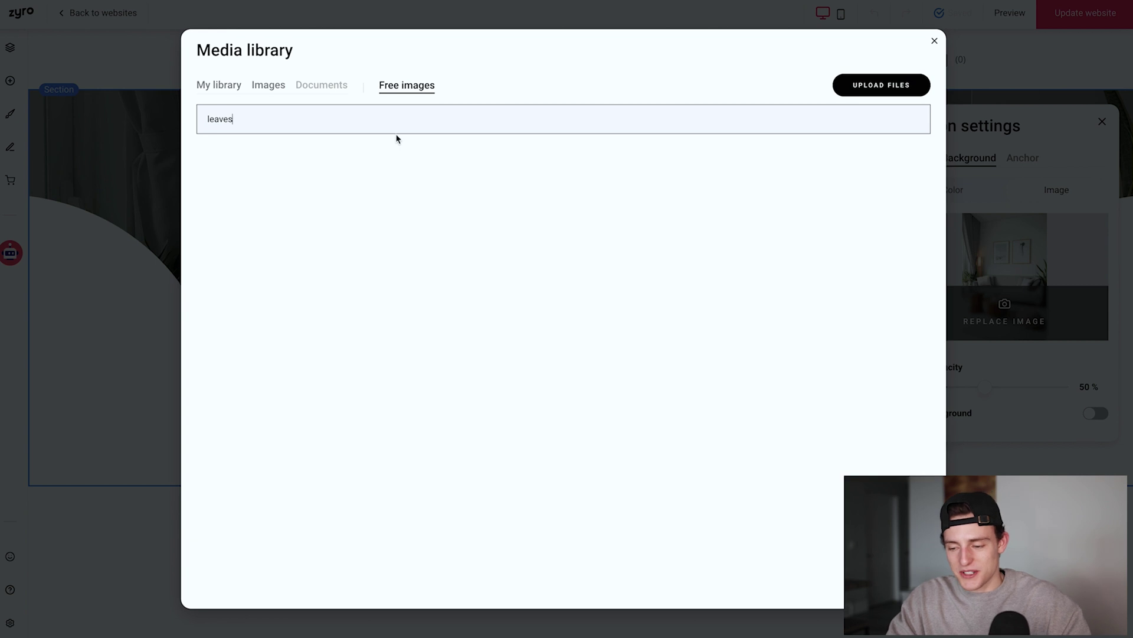
scroll(559, 340, "down", 8)
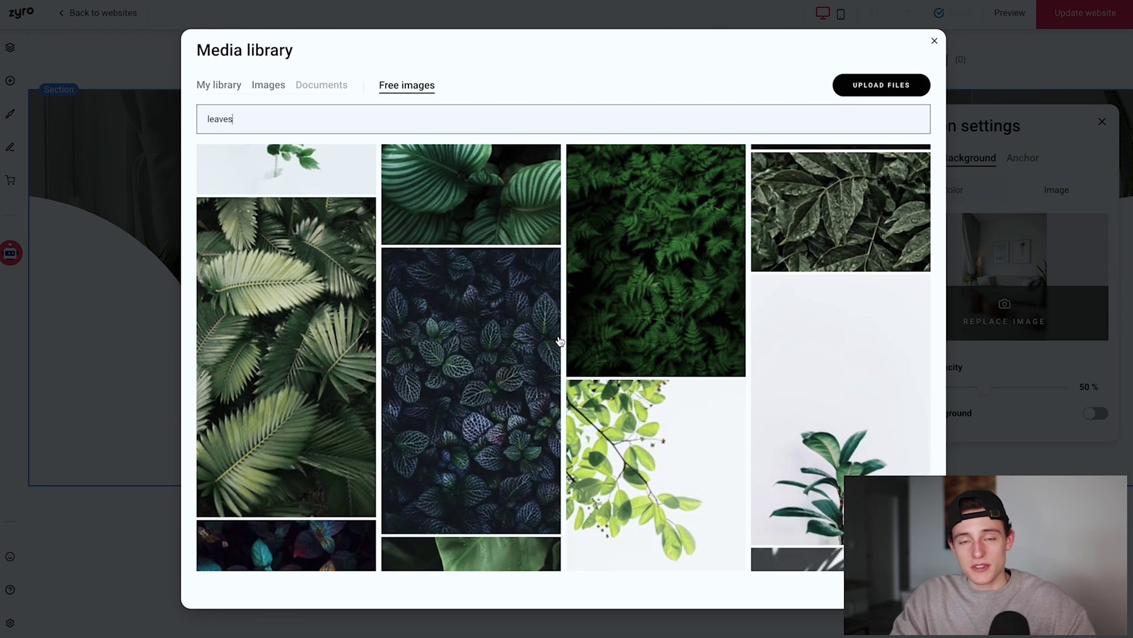
left_click(935, 40)
left_click(549, 186)
double_click(522, 289)
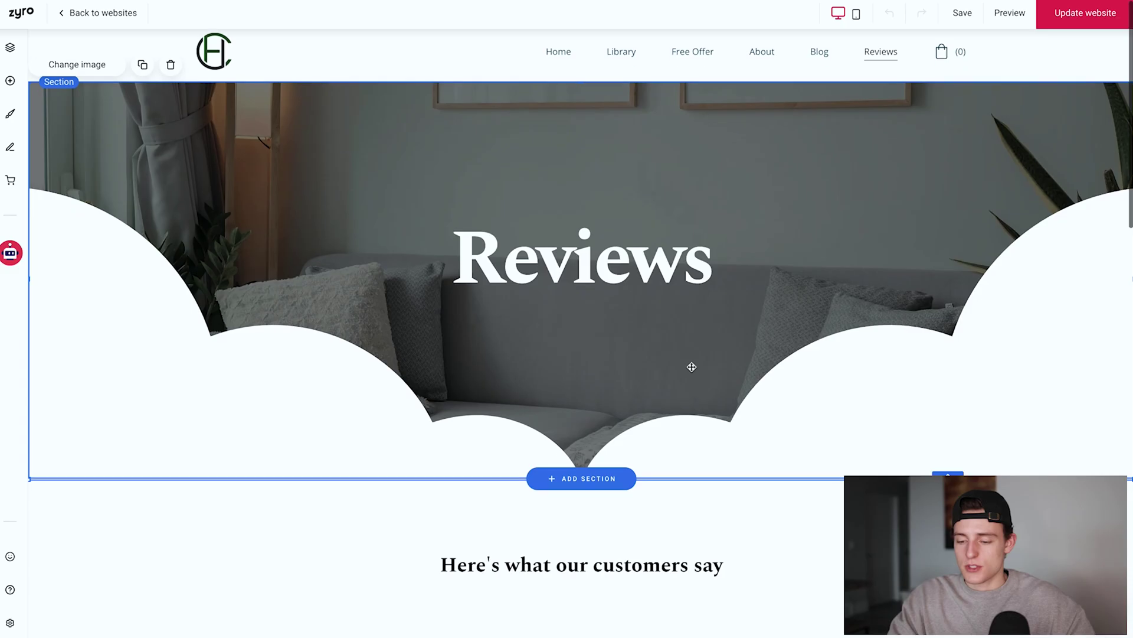
scroll(692, 367, "down", 7)
scroll(392, 270, "up", 1)
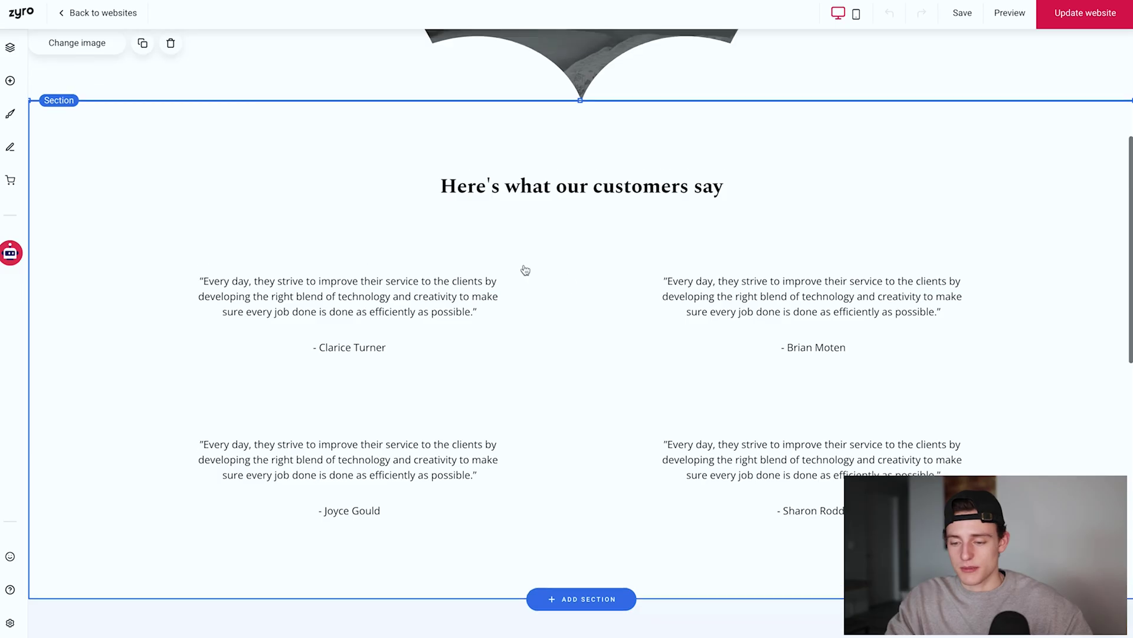
scroll(789, 177, "up", 3)
scroll(562, 192, "down", 1)
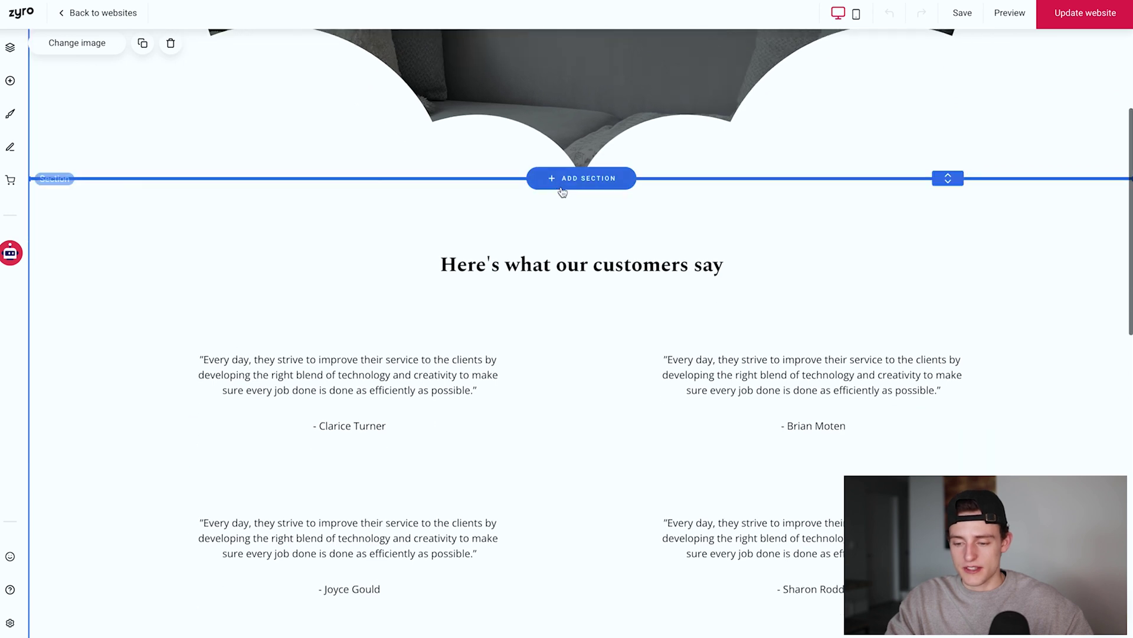
left_click(576, 179)
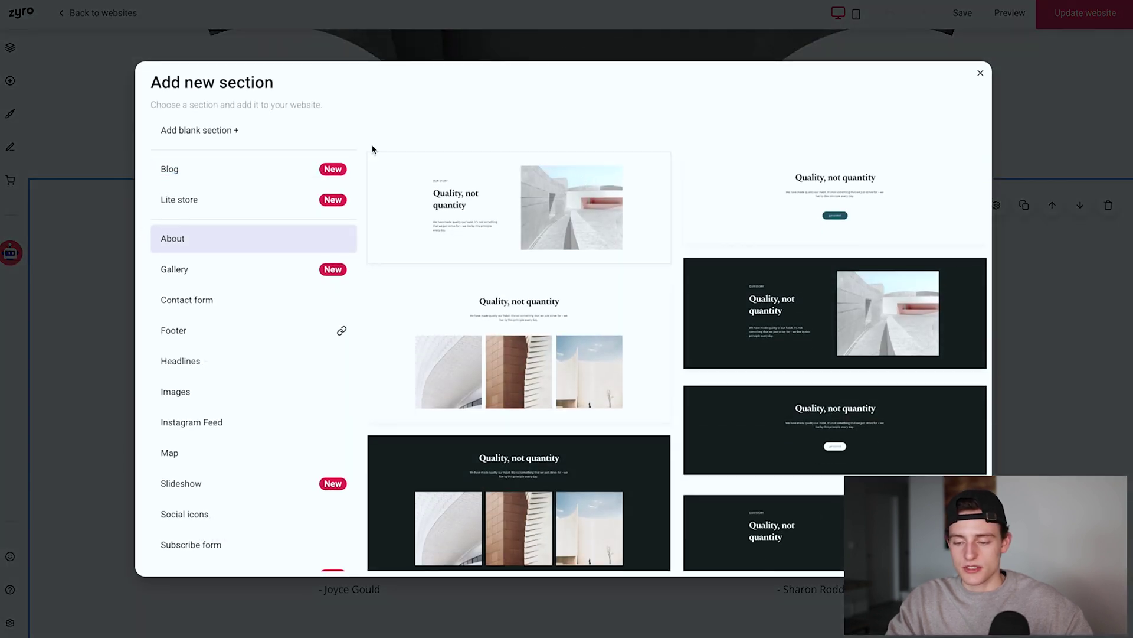
scroll(217, 476, "down", 1)
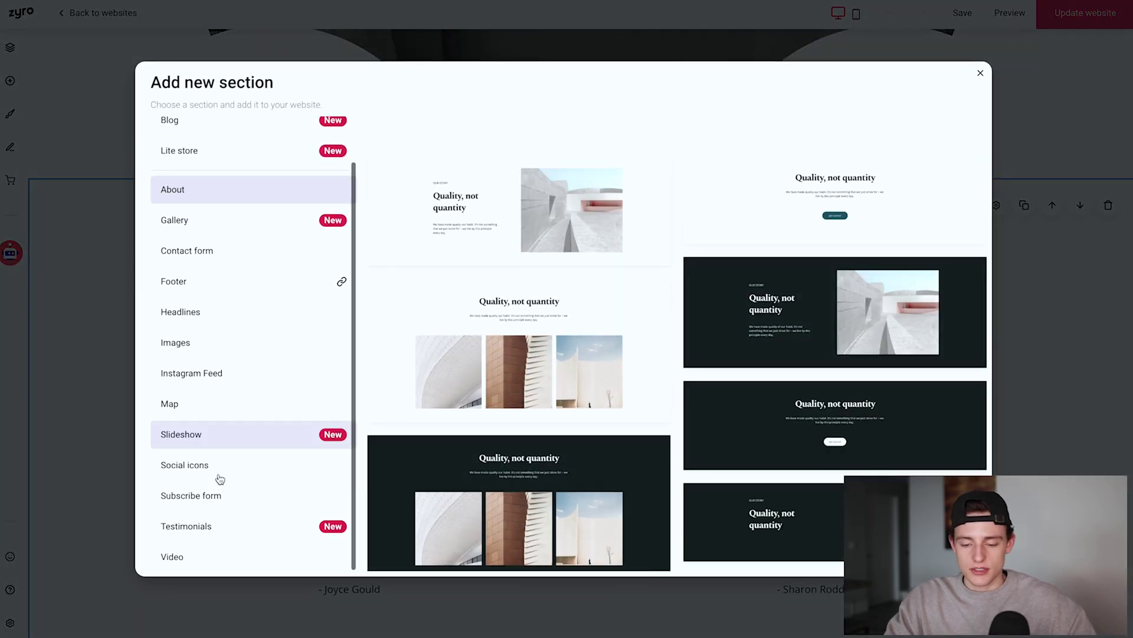
left_click(231, 532)
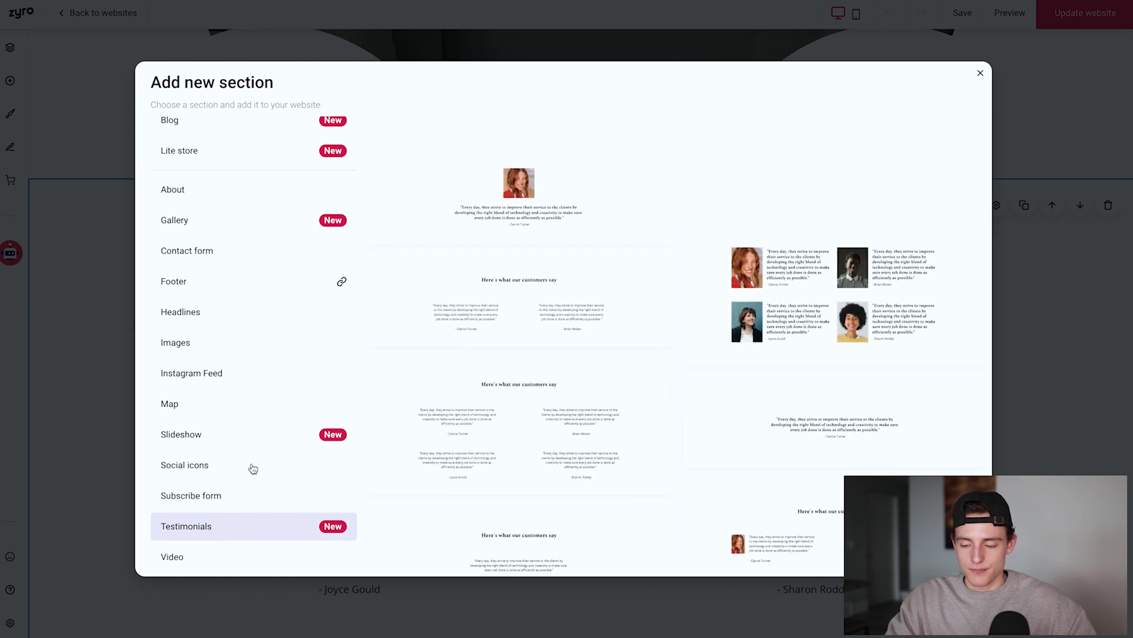
scroll(677, 263, "down", 3)
scroll(678, 263, "down", 2)
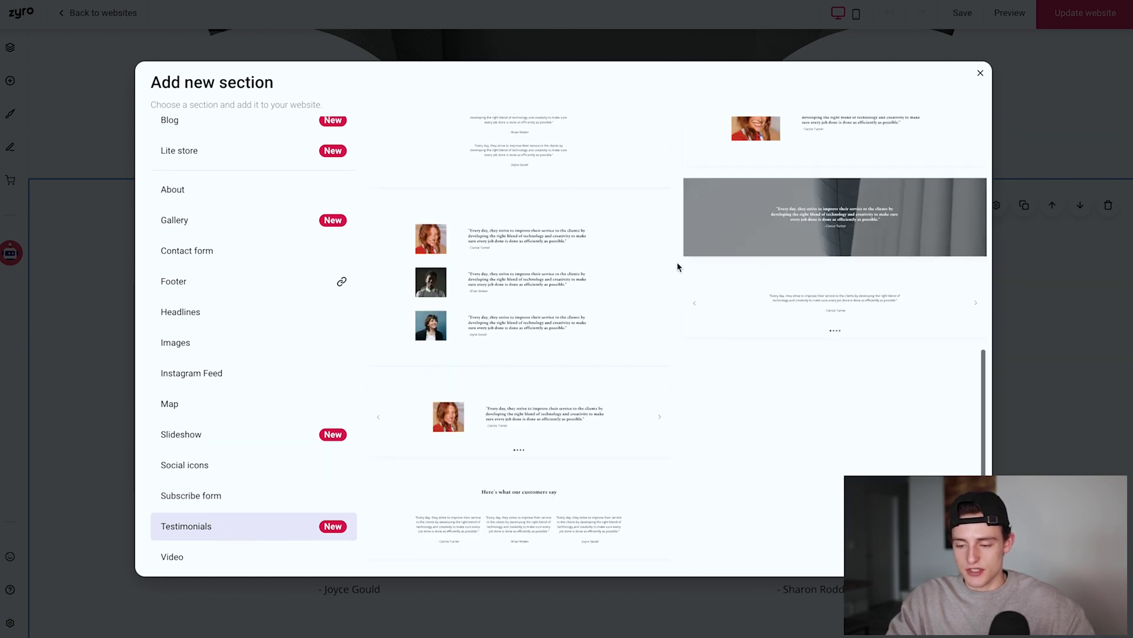
scroll(678, 263, "up", 4)
scroll(519, 185, "up", 1)
scroll(519, 184, "up", 1)
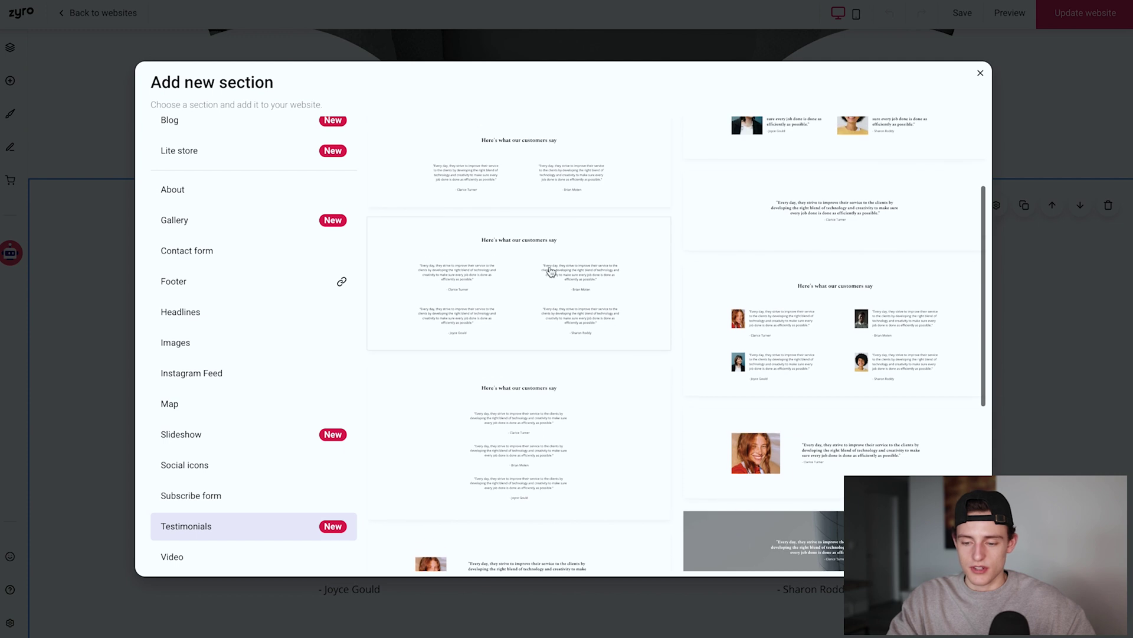
scroll(516, 283, "up", 3)
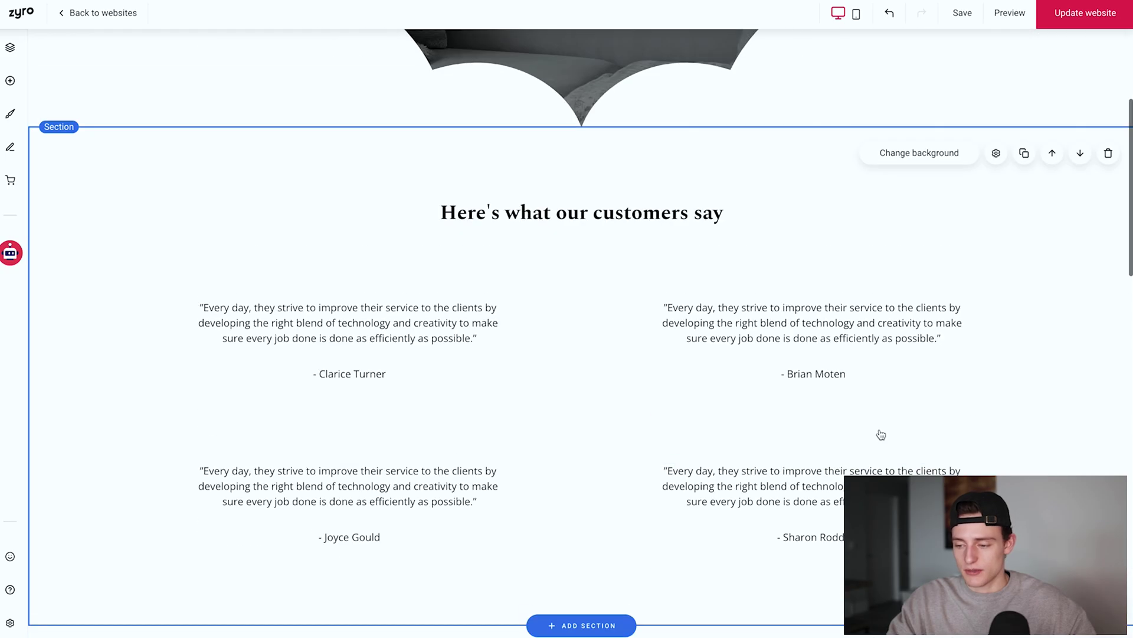
left_click(888, 13)
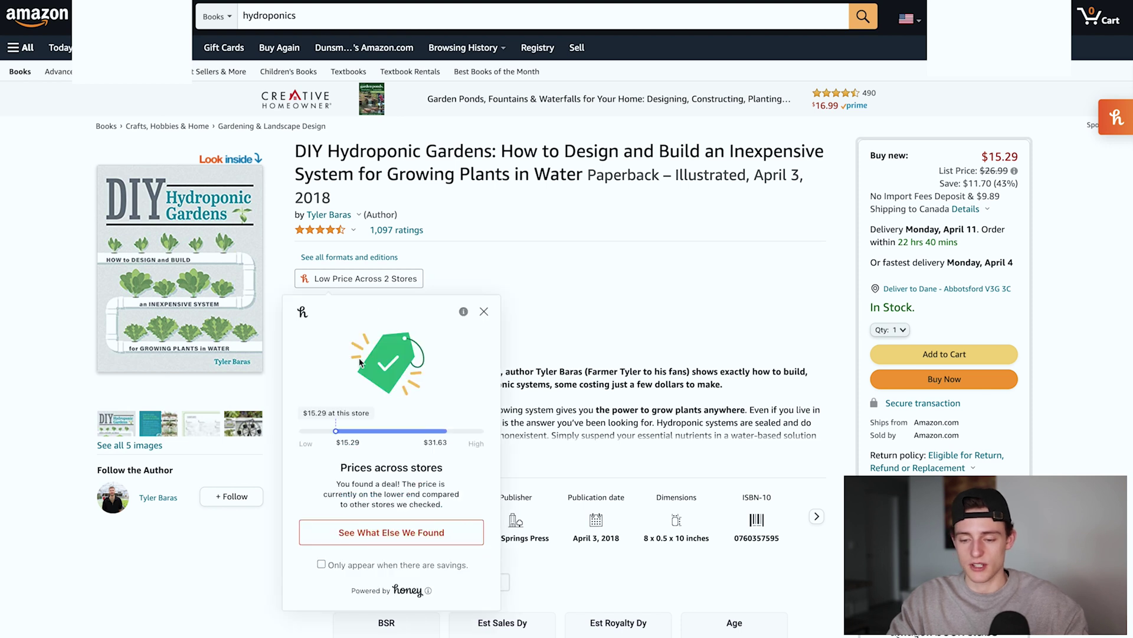
Step: Highlight the body text of the hydroponics book's first Amazon customer review
left_click(390, 231)
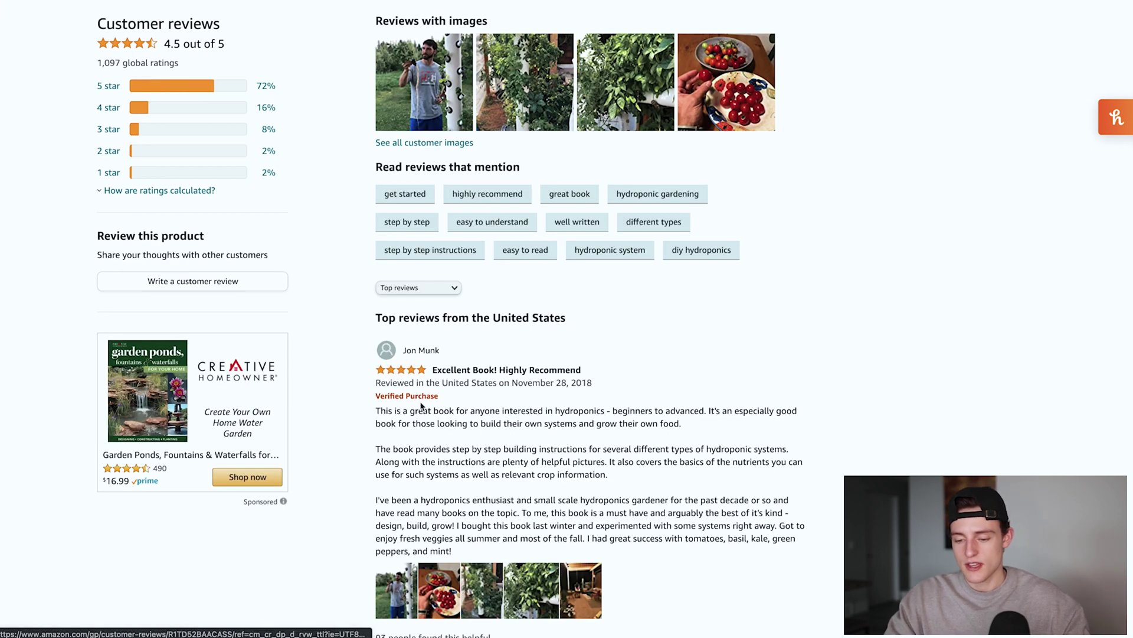
scroll(421, 390, "down", 3)
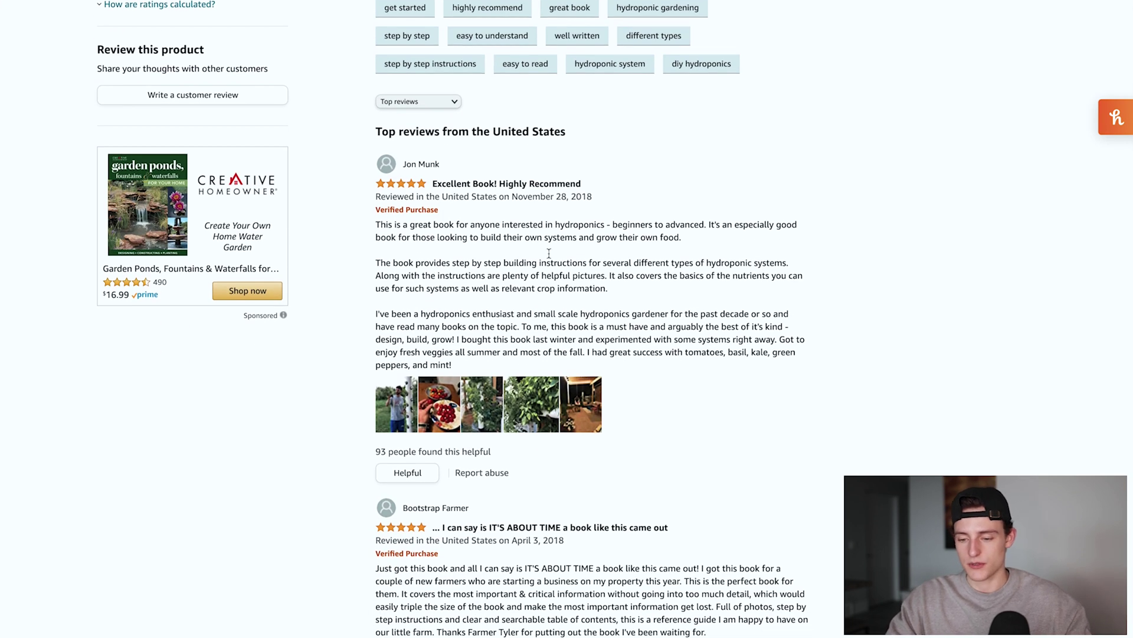
left_click_drag(471, 376, 376, 229)
key("ctrl+c")
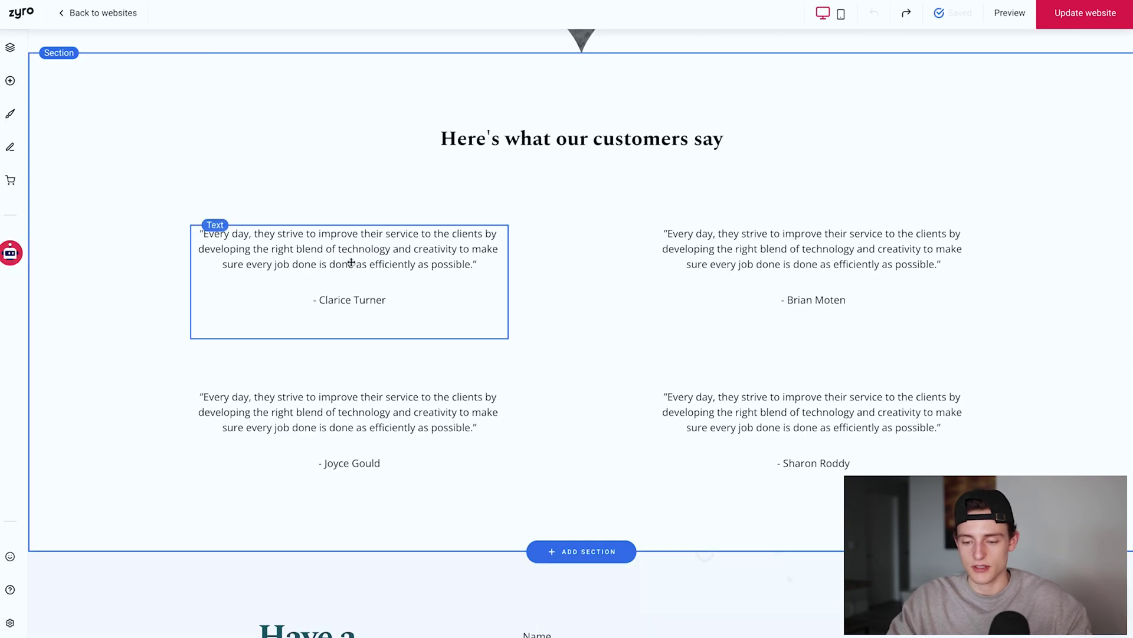
Step: Back in Zyro, select the quote text of the first testimonial
left_click(248, 241)
left_click(247, 238)
triple_click(247, 238)
Step: Paste the copied Amazon review over the first testimonial's quote
key("ctrl+v")
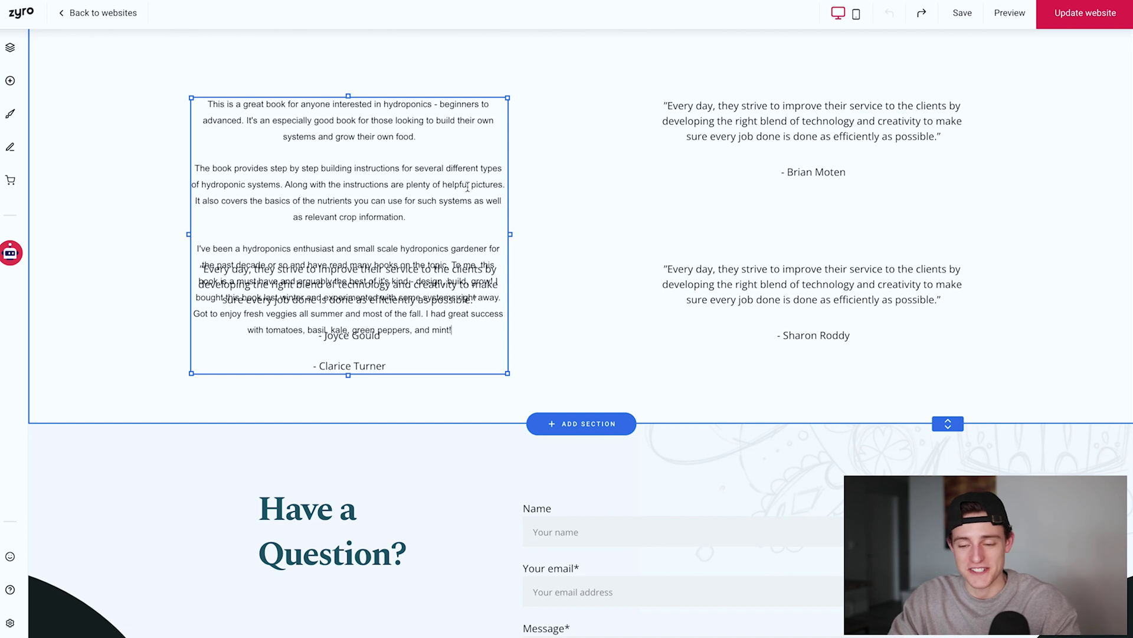
key("ctrl+z")
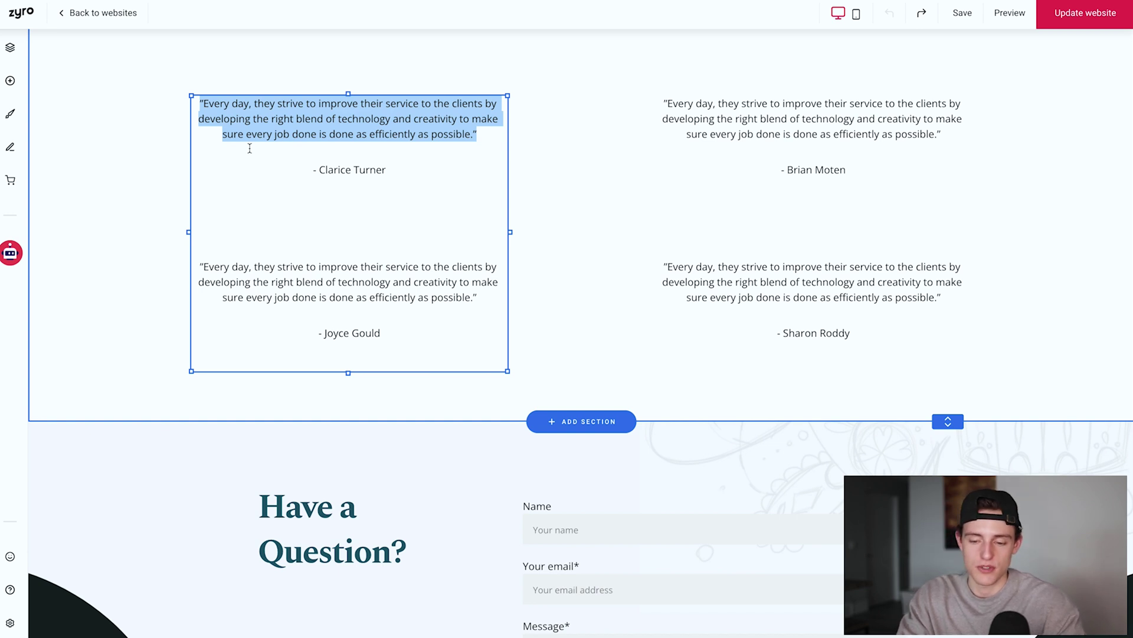
key("ctrl+v")
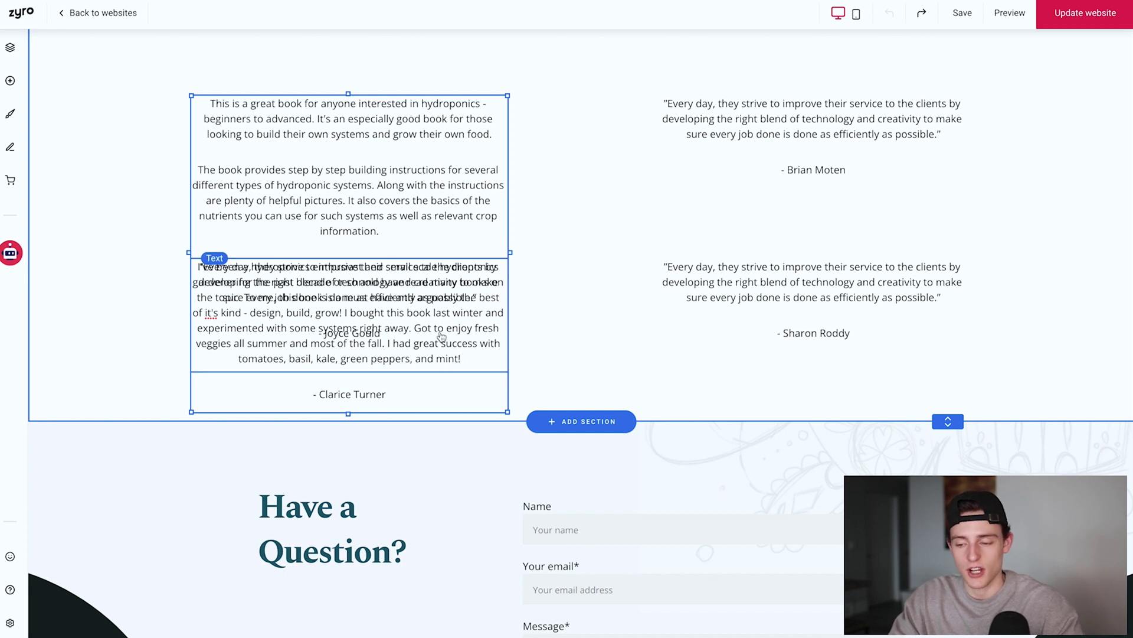
key("ctrl+a")
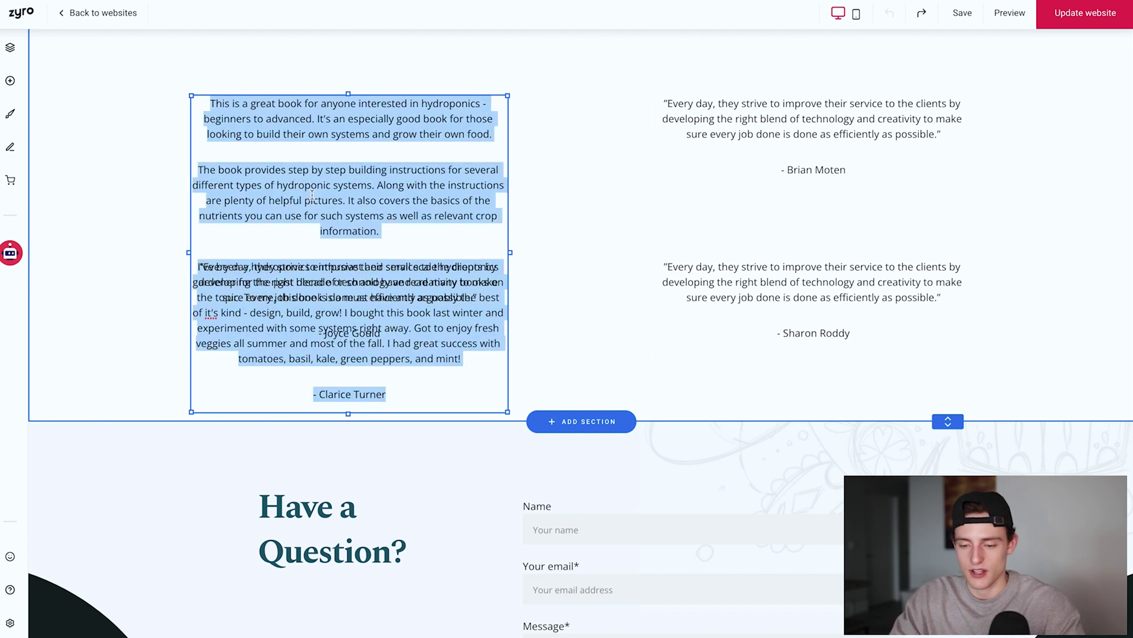
Step: Delete the top-left testimonial block and move a duplicate of the top-right one there
left_click(368, 142)
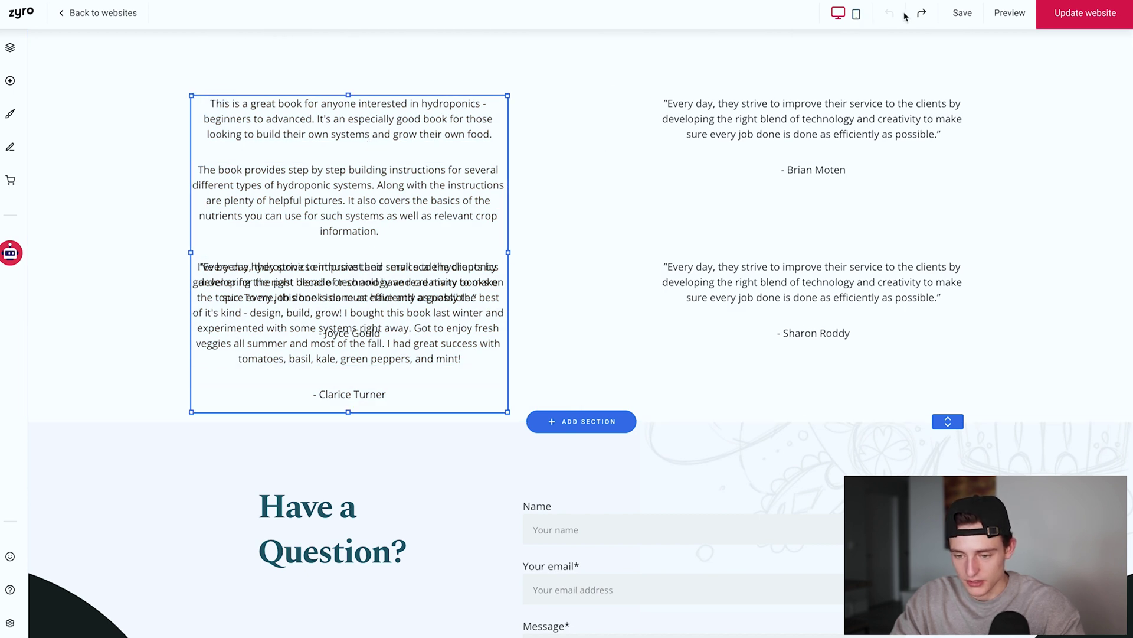
key("ctrl+a")
key("Delete")
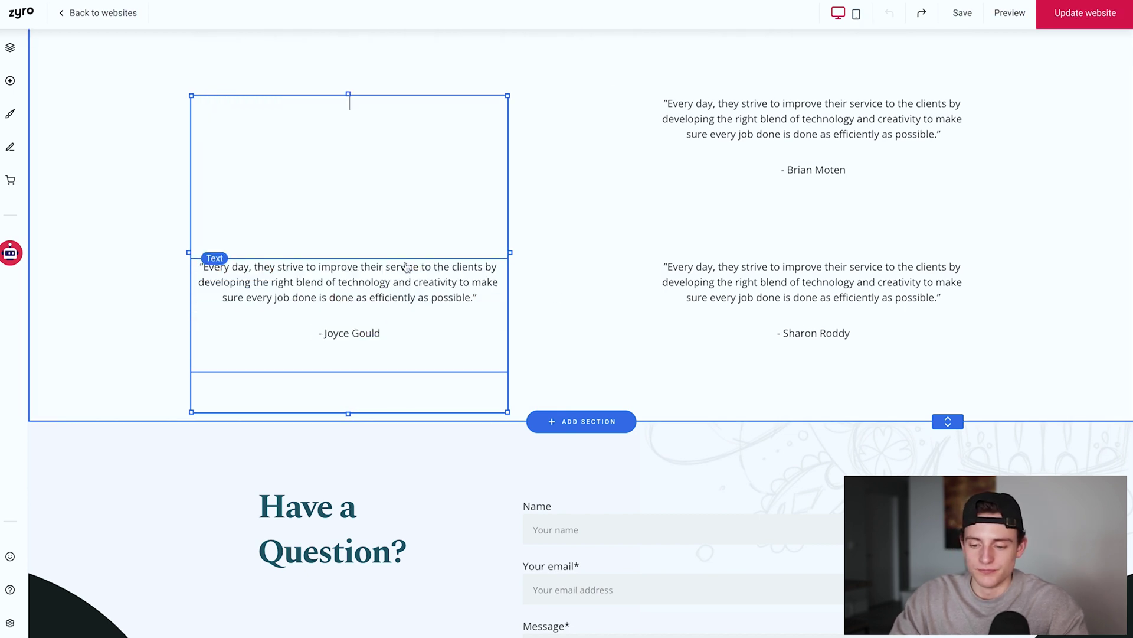
left_click(779, 160)
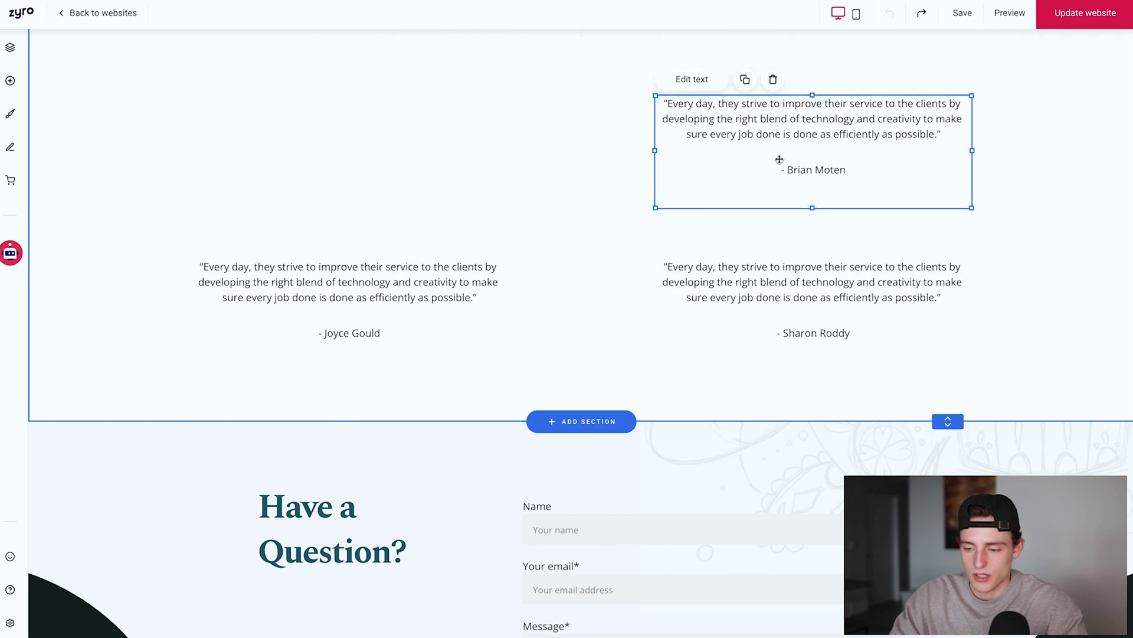
left_click(745, 79)
left_click_drag(785, 142, 378, 125)
scroll(537, 324, "up", 3)
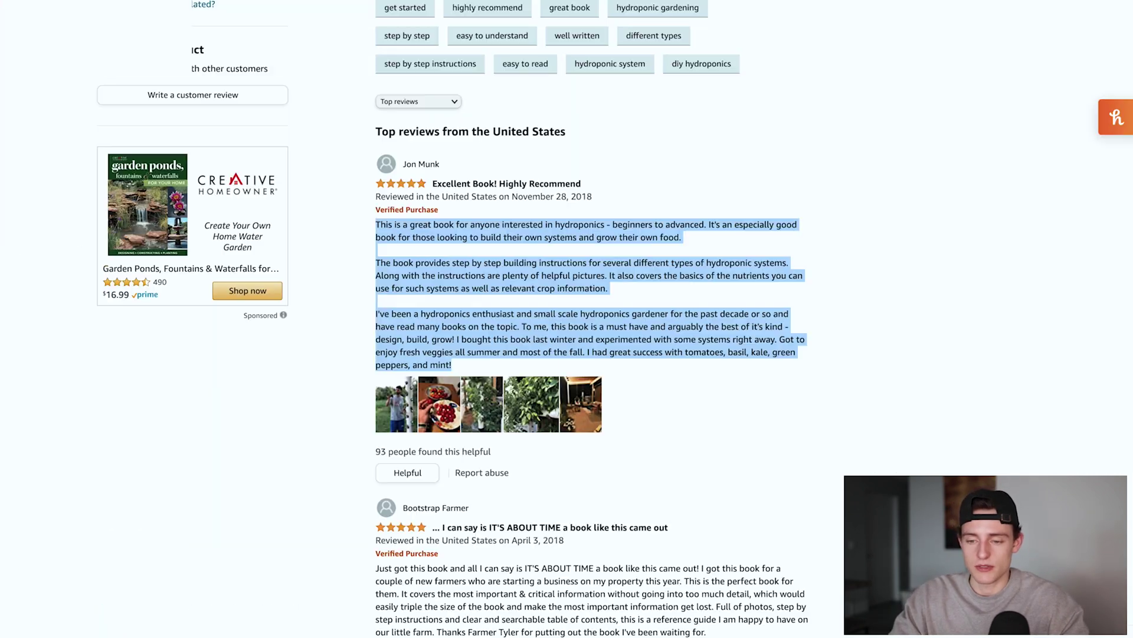
scroll(638, 231, "down", 5)
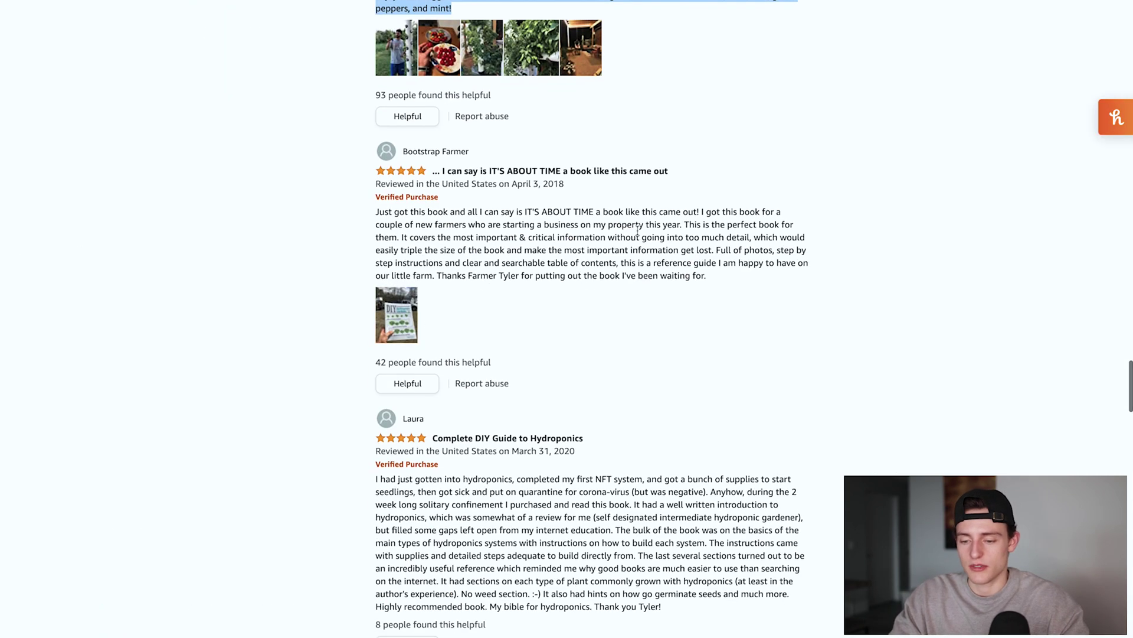
scroll(522, 369, "down", 3)
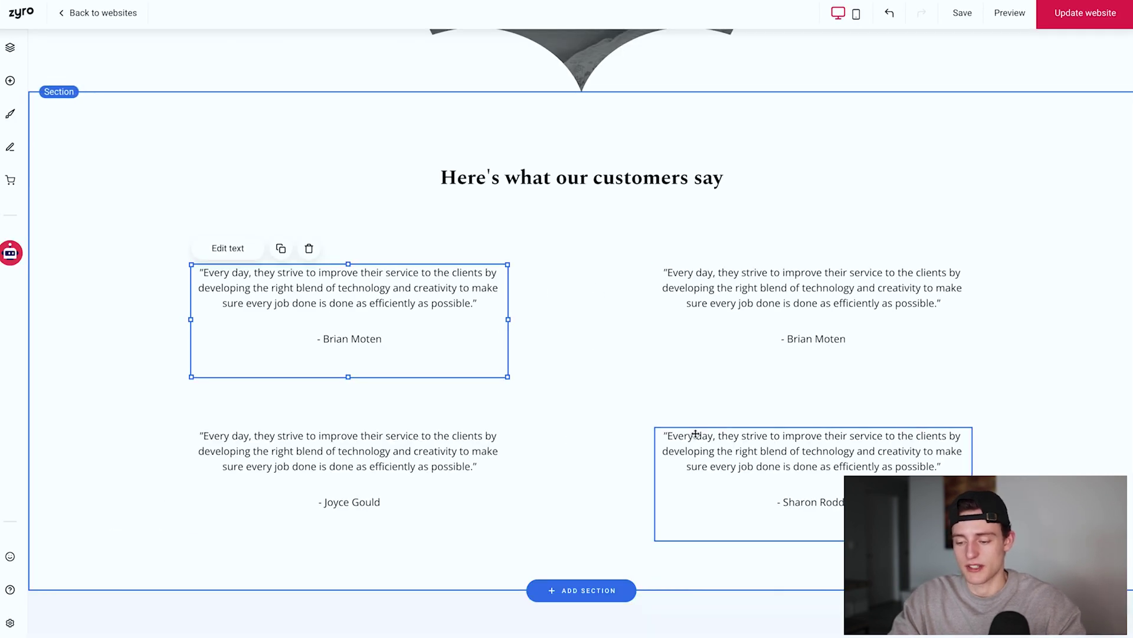
scroll(524, 325, "down", 3)
scroll(524, 326, "up", 3)
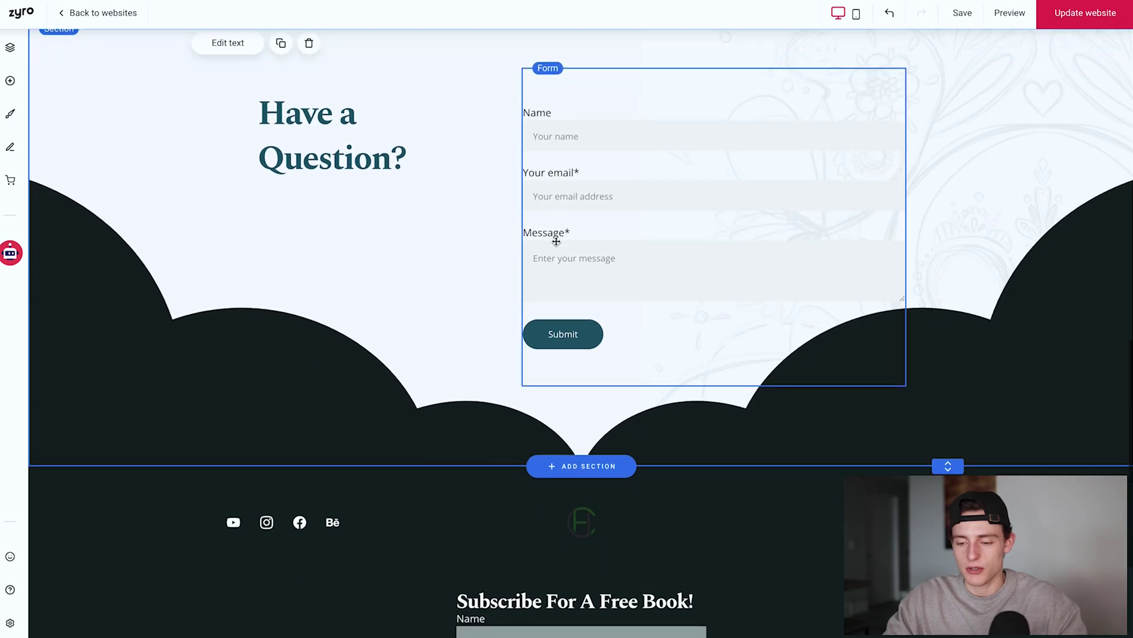
scroll(283, 243, "up", 4)
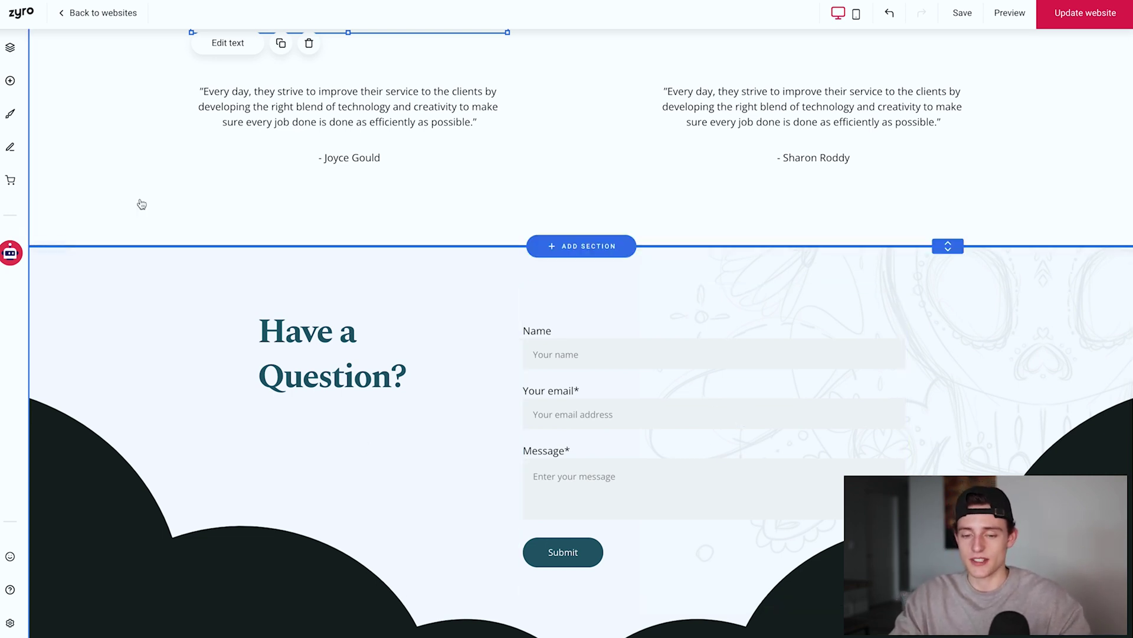
left_click(10, 80)
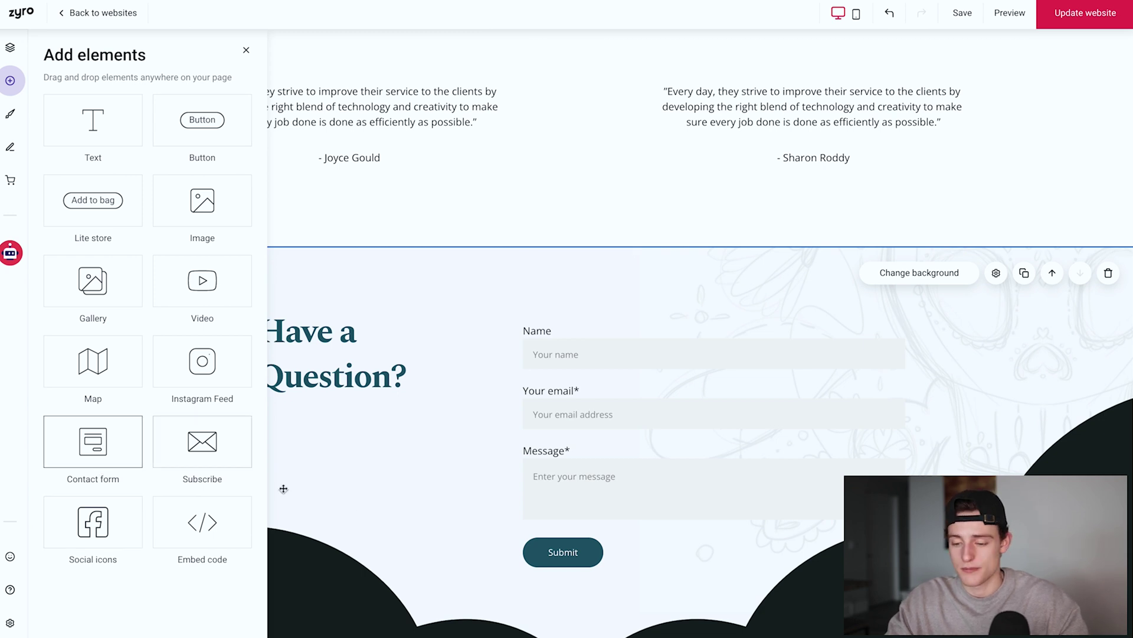
left_click(524, 248)
scroll(509, 460, "down", 7)
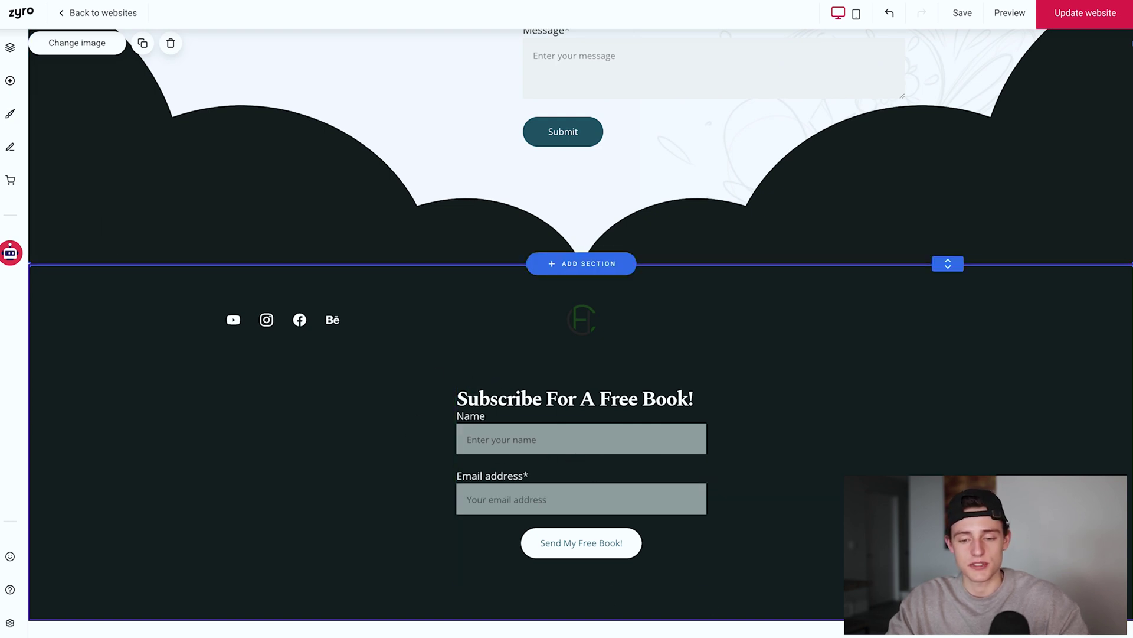
left_click(10, 80)
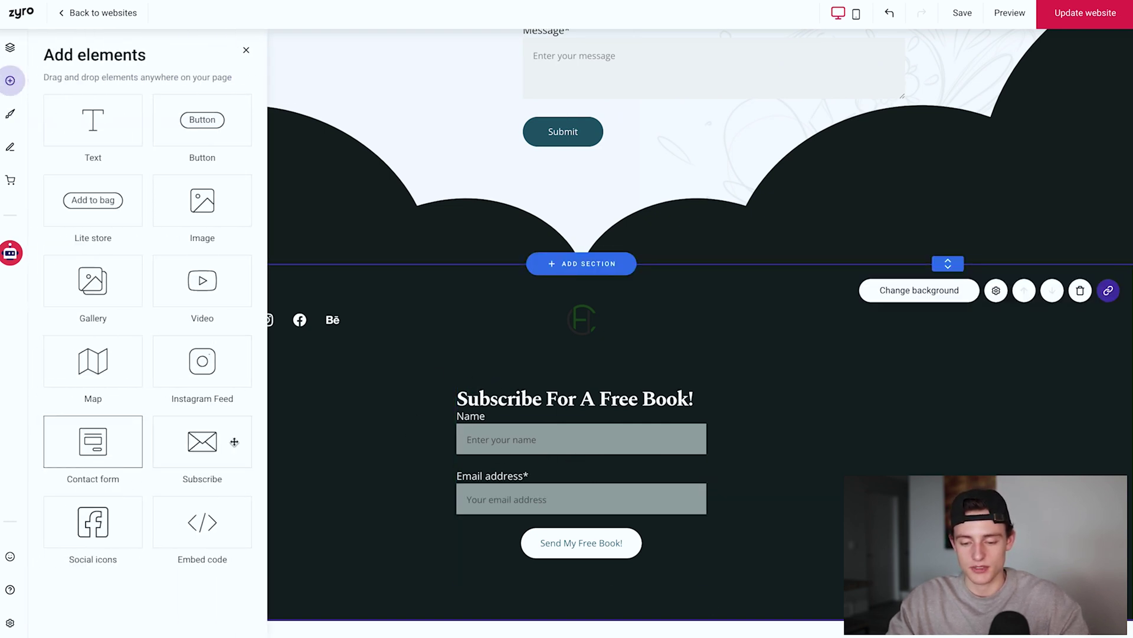
left_click_drag(252, 443, 609, 409)
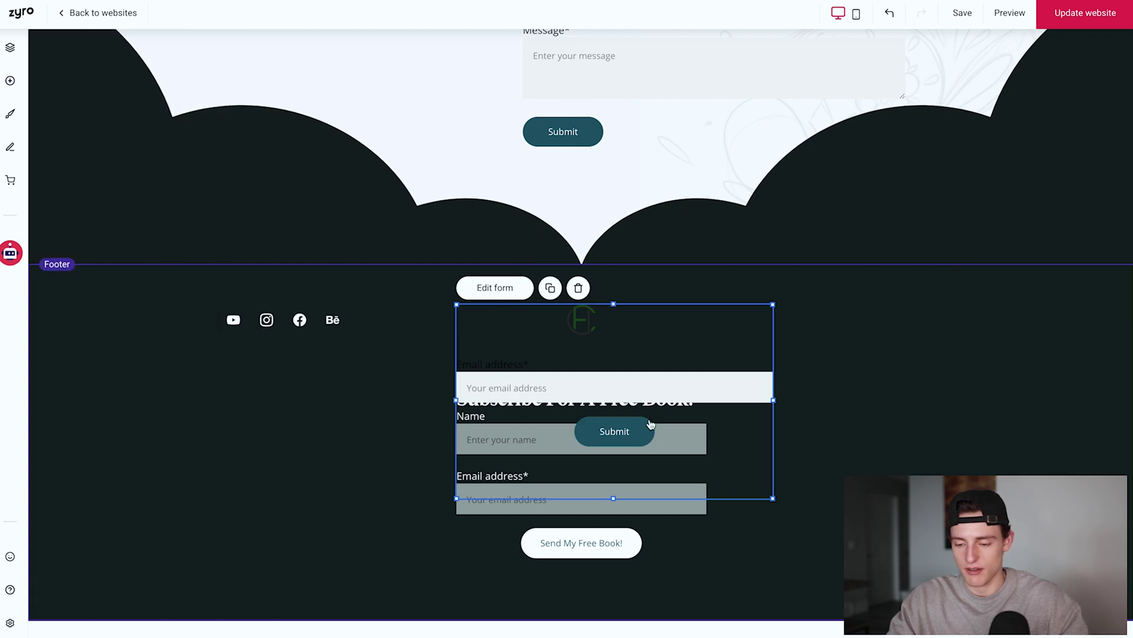
left_click(580, 295)
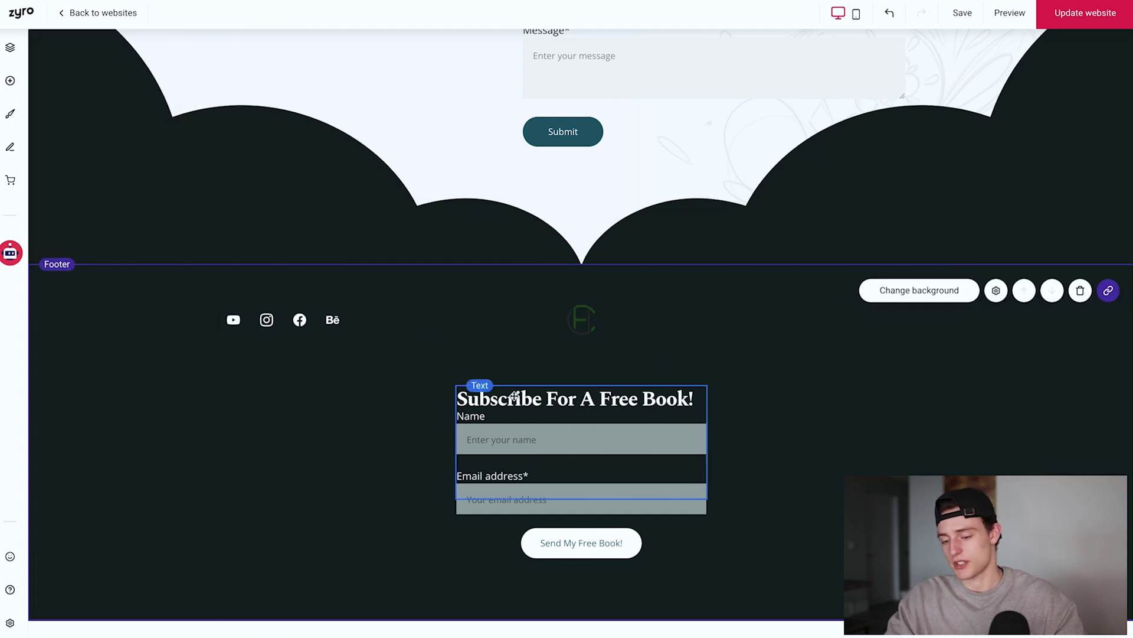
left_click(499, 514)
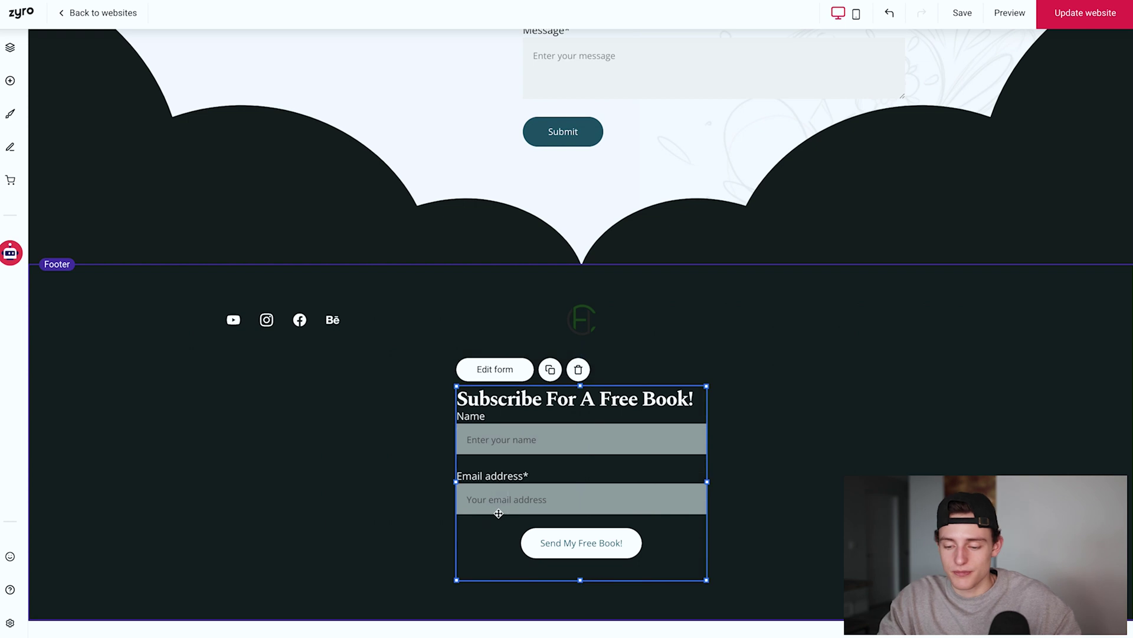
Step: Add a Short answer field to the footer subscribe form
left_click(512, 369)
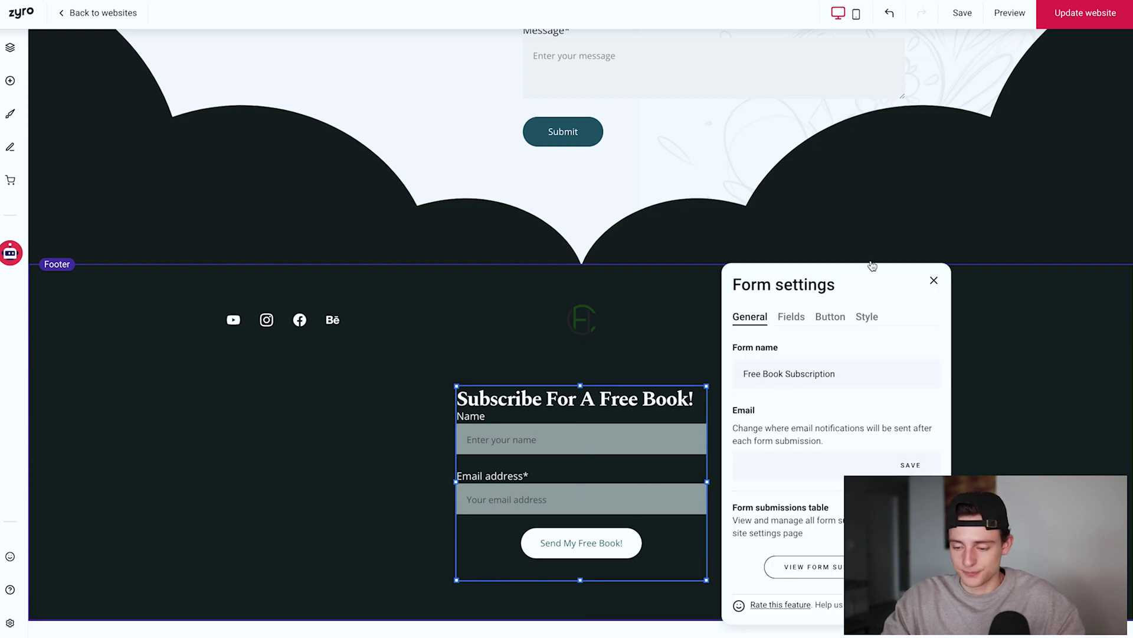
left_click(794, 317)
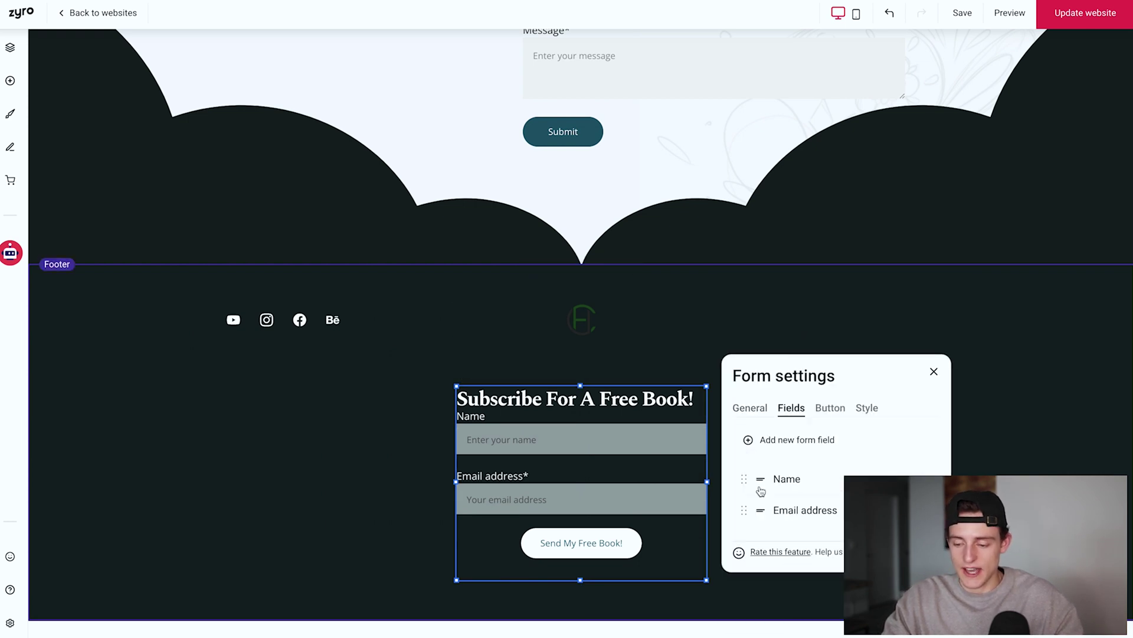
left_click(778, 438)
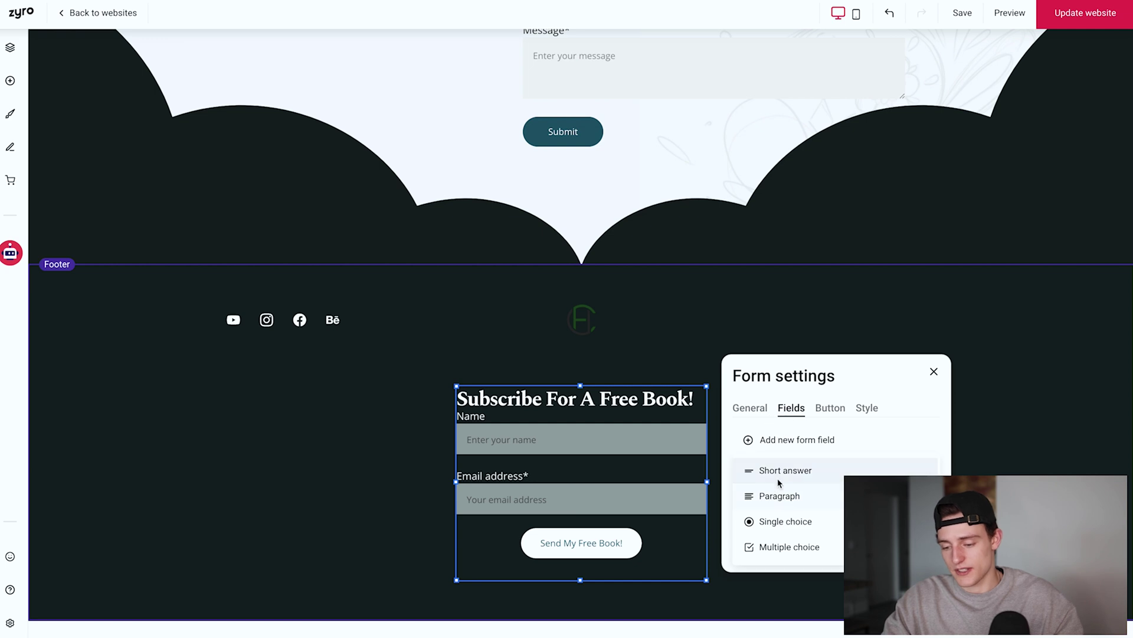
left_click(782, 470)
Step: Rename the new field to 'Phone Number' with placeholder 'Your phone number'
double_click(780, 415)
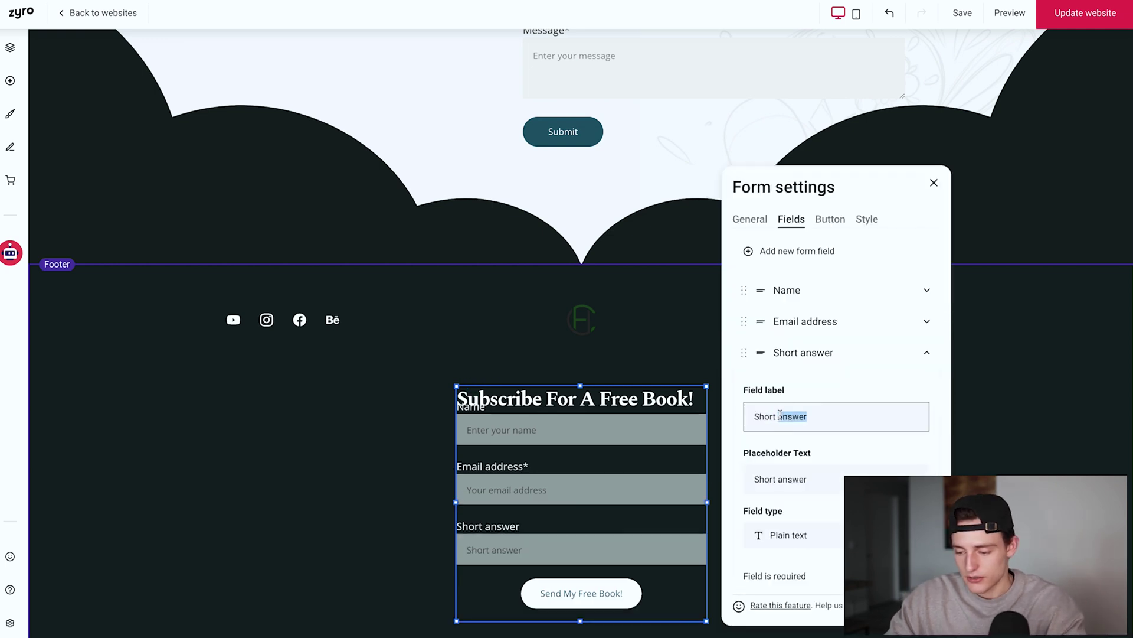
type("Phon")
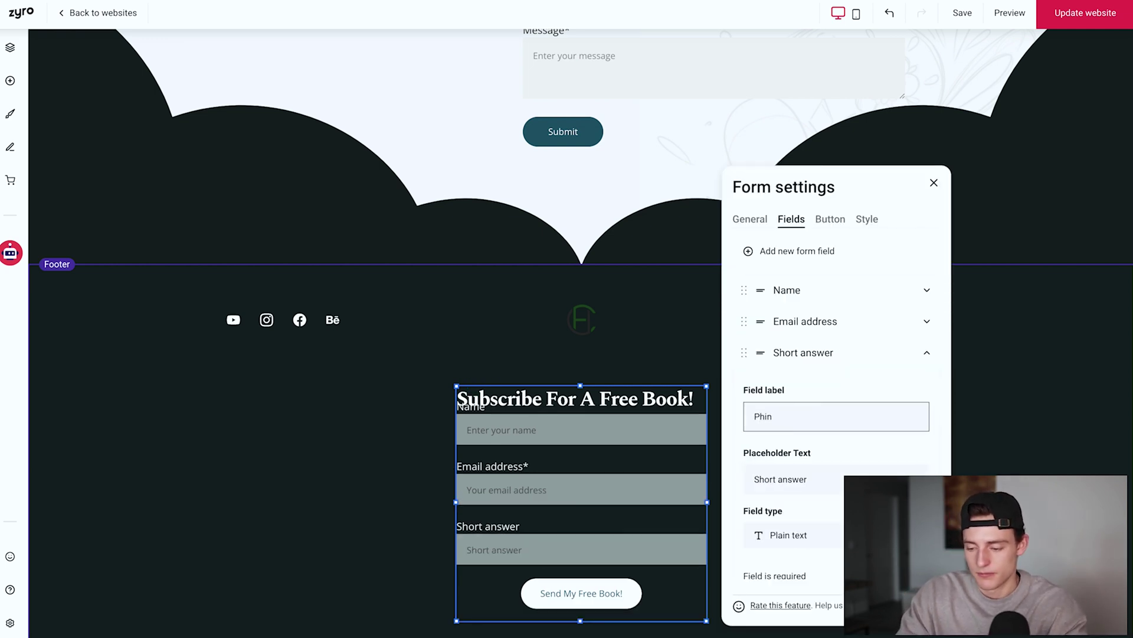
type("e Number")
key("Tab")
key("BackSpace")
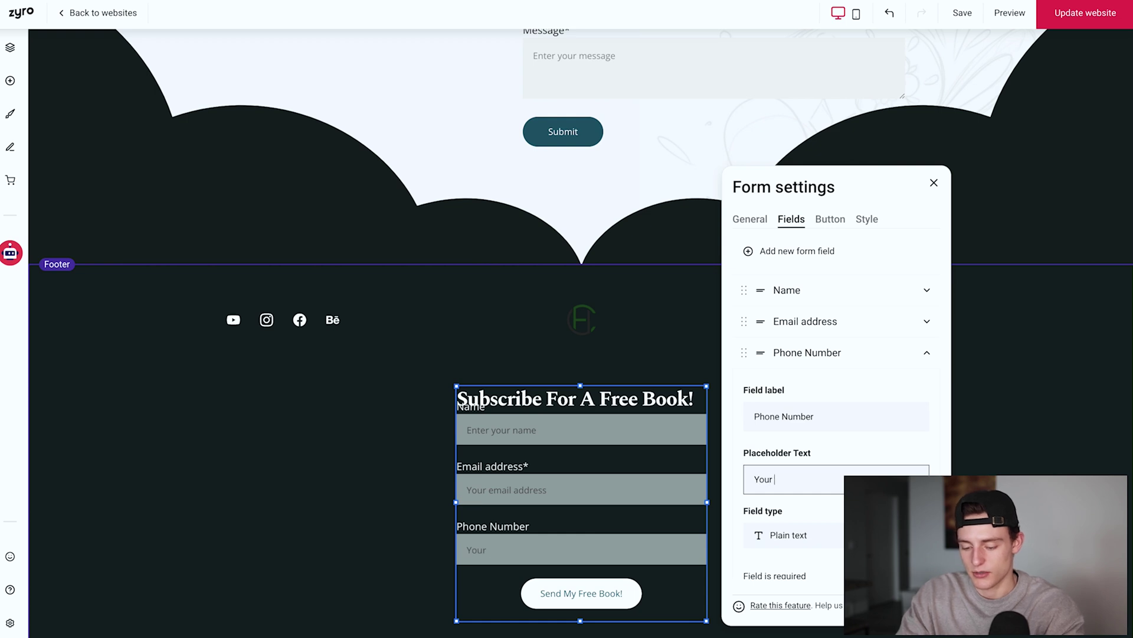
type("Your phone hu")
key("BackSpace")
key("BackSpace")
type("number")
Step: Remove the Phone Number field and close the form settings
scroll(770, 508, "down", 1)
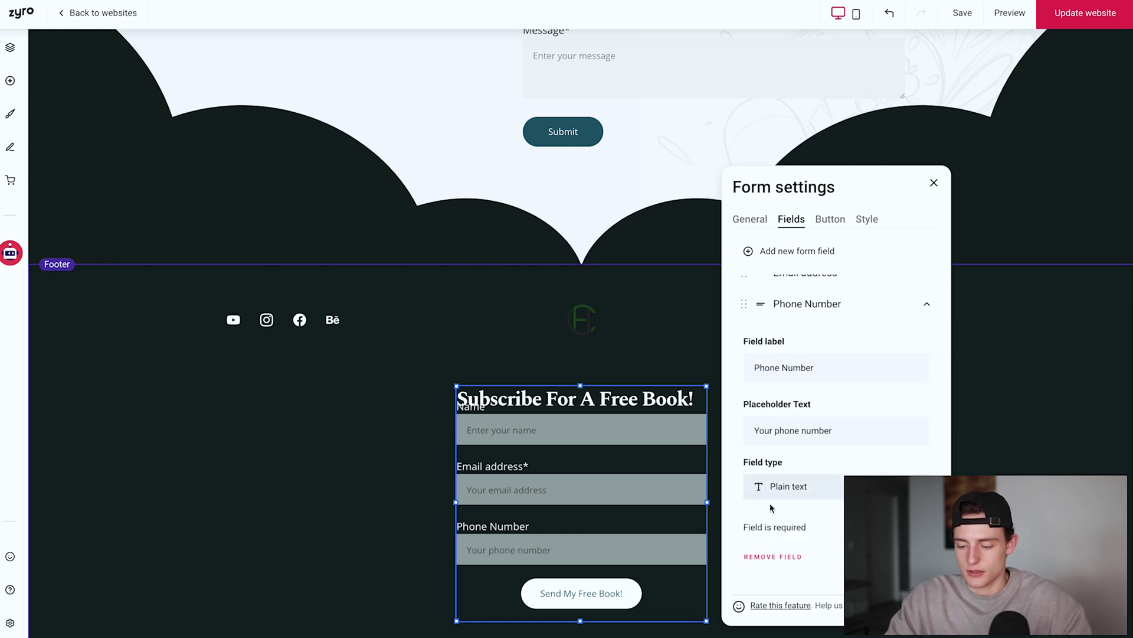
scroll(813, 486, "up", 1)
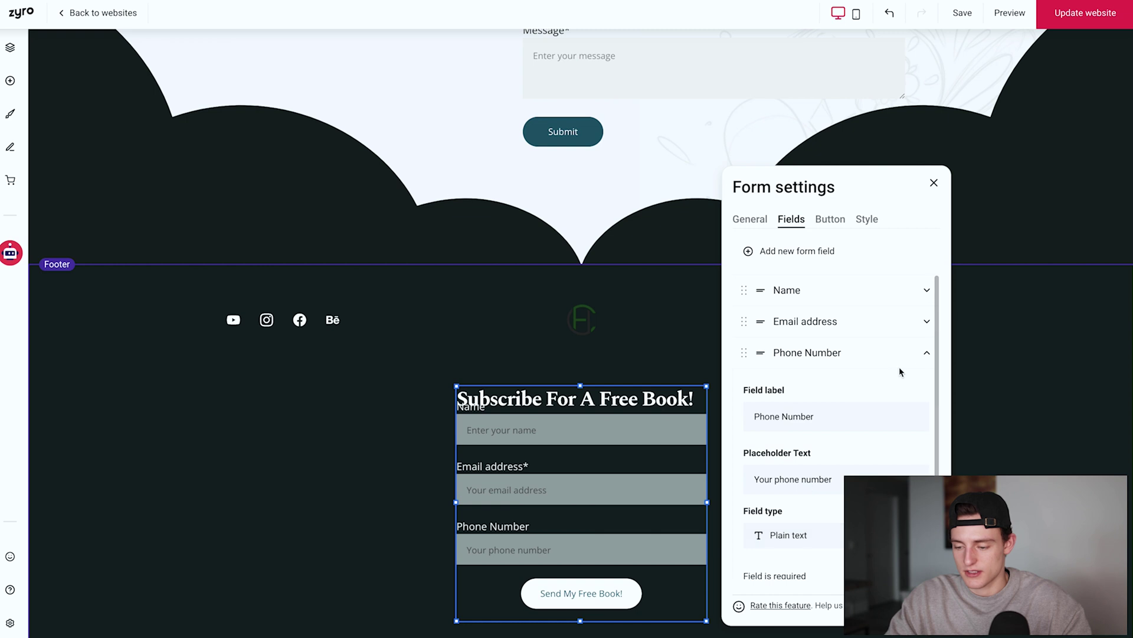
scroll(788, 546, "down", 2)
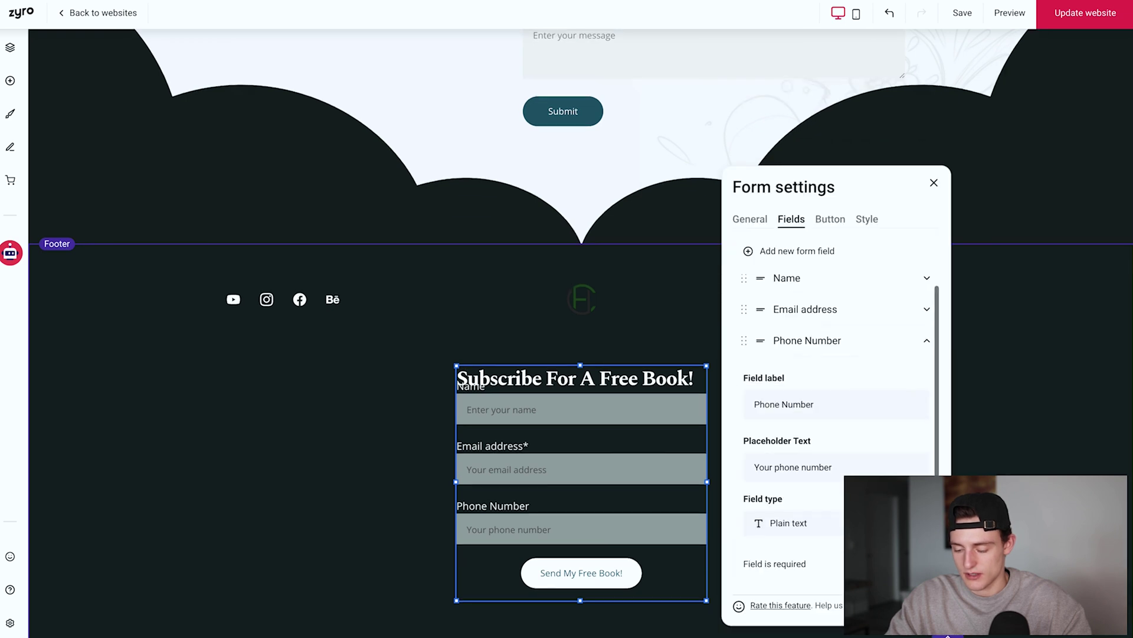
left_click(777, 555)
left_click(714, 490)
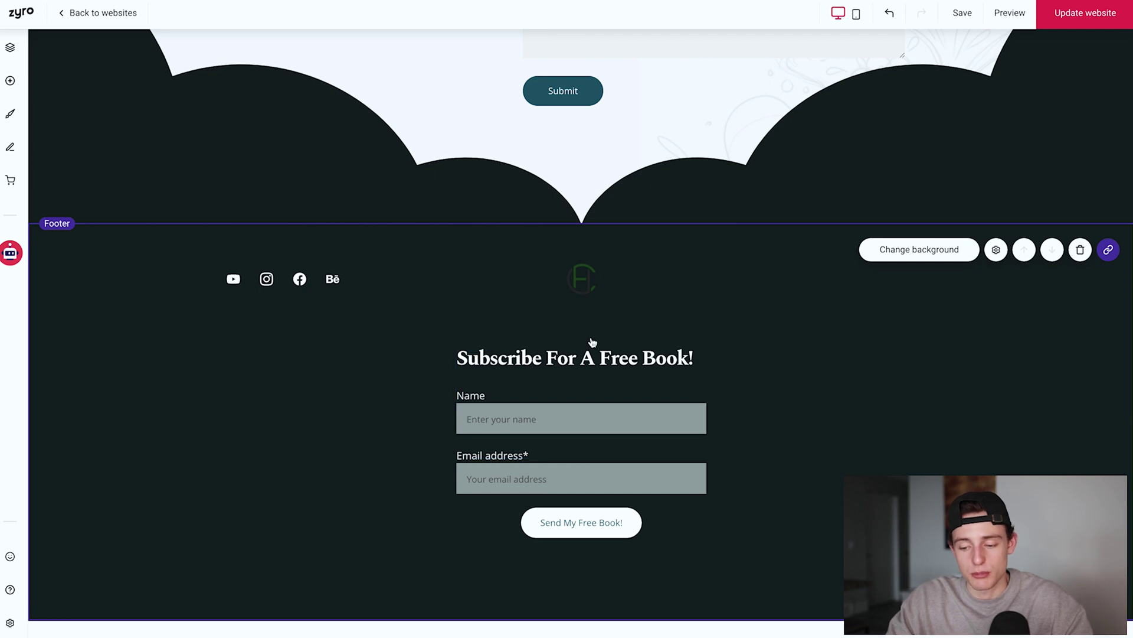
left_click(592, 359)
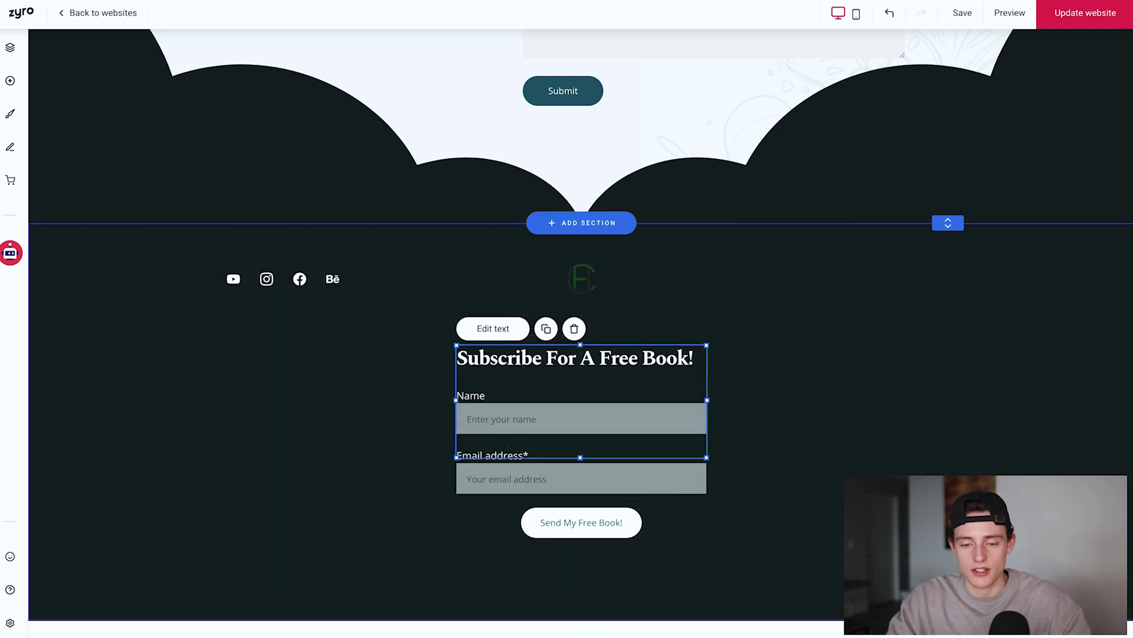
left_click(10, 80)
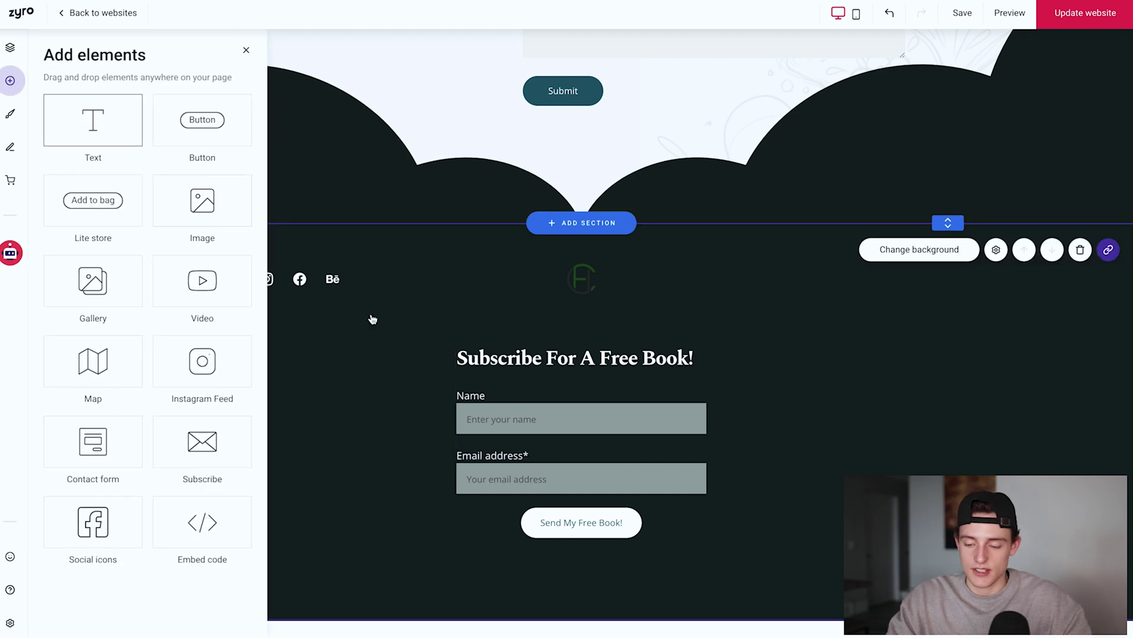
left_click(708, 384)
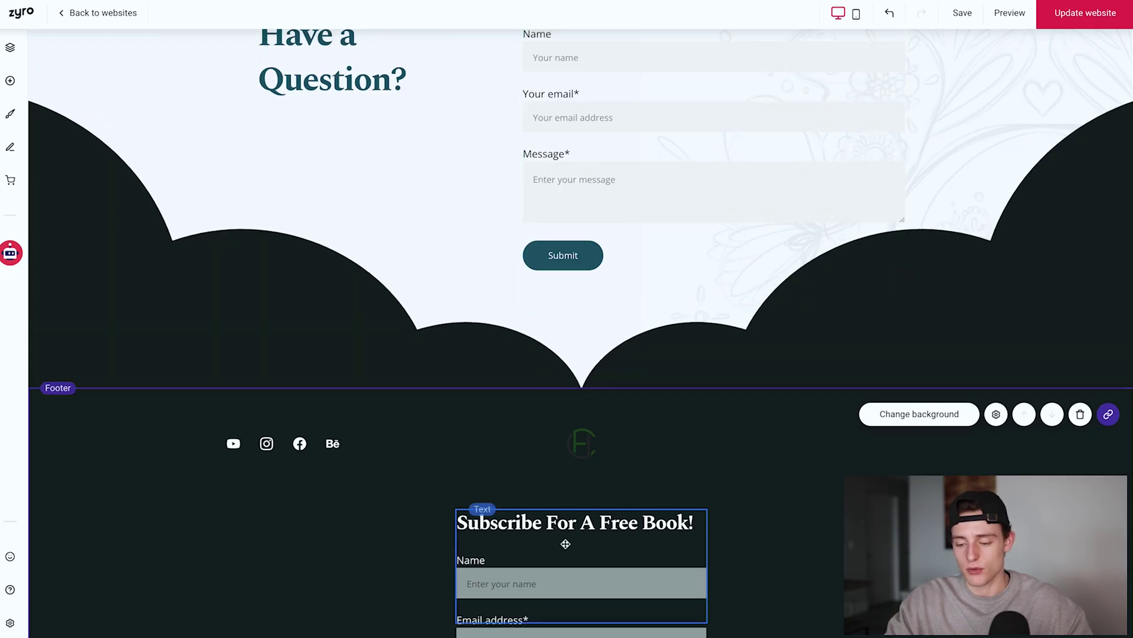
scroll(565, 543, "down", 2)
Step: Check Form submissions under General settings (0 submissions), then go back to Edit website
left_click(9, 623)
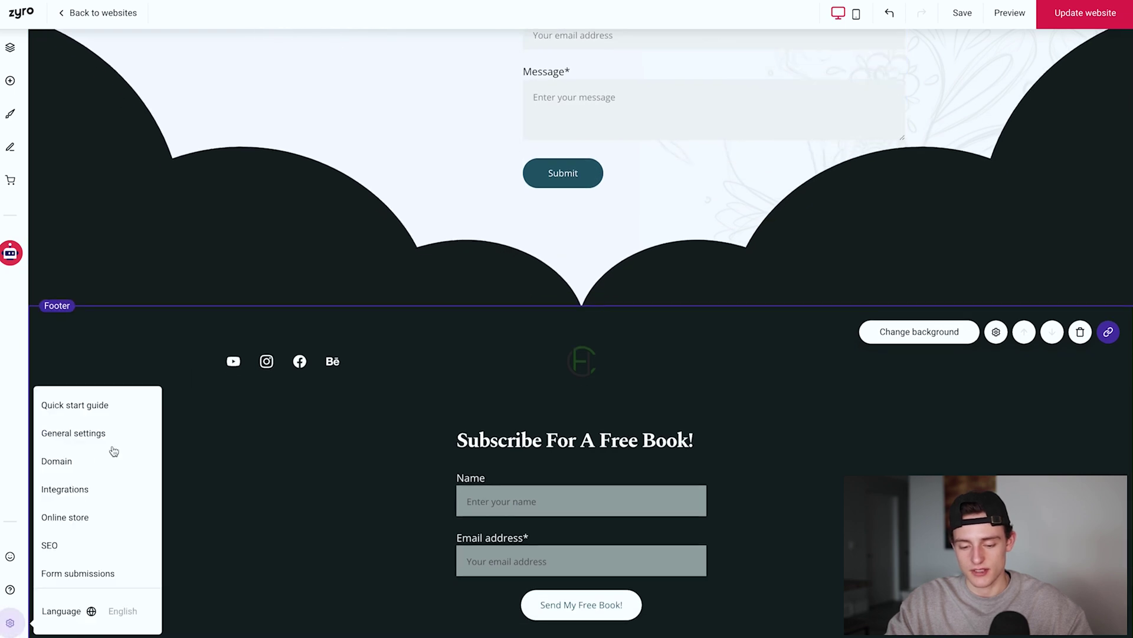
left_click(66, 430)
left_click(62, 319)
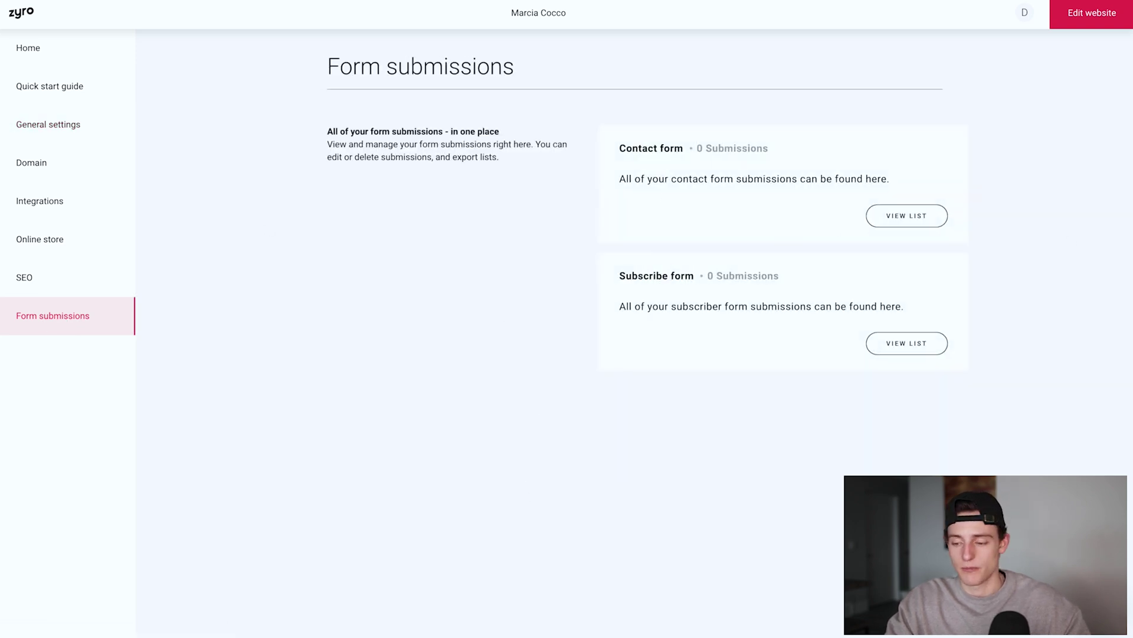
left_click(1092, 13)
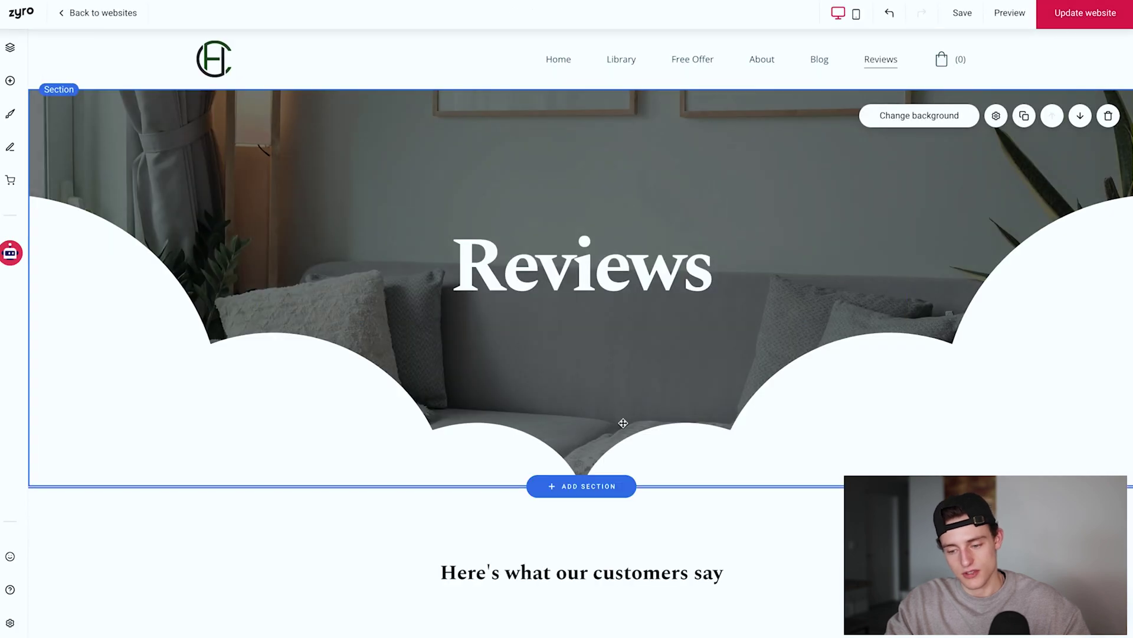
Step: On the Blog page, scroll past the post cards and bring up the Add new section dialog
scroll(624, 427, "down", 8)
scroll(624, 427, "down", 10)
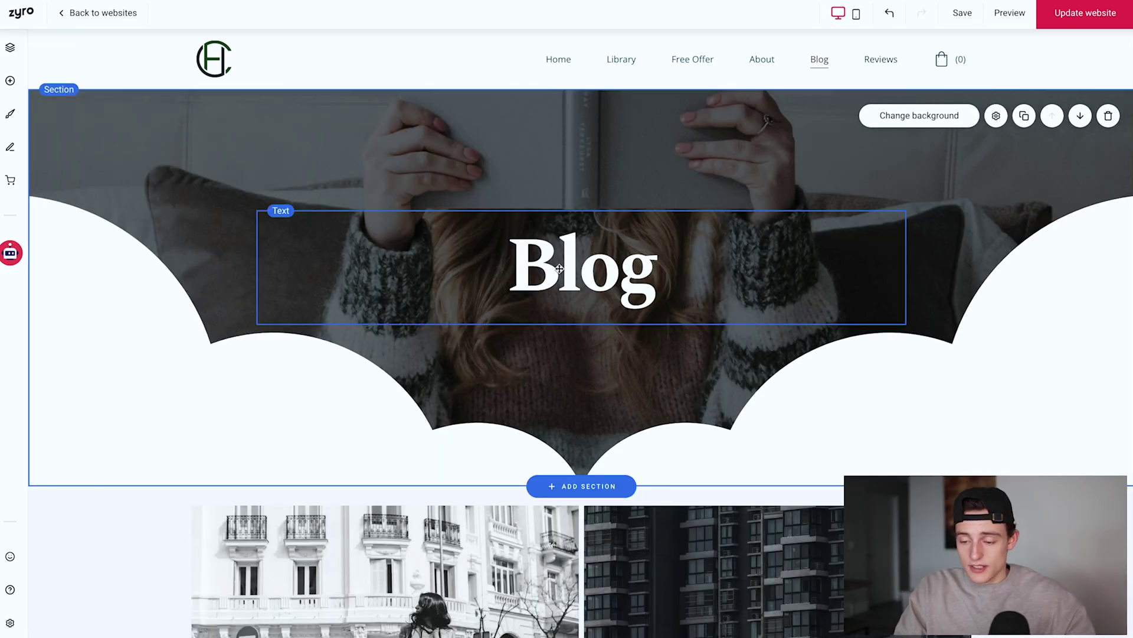
scroll(501, 484, "down", 6)
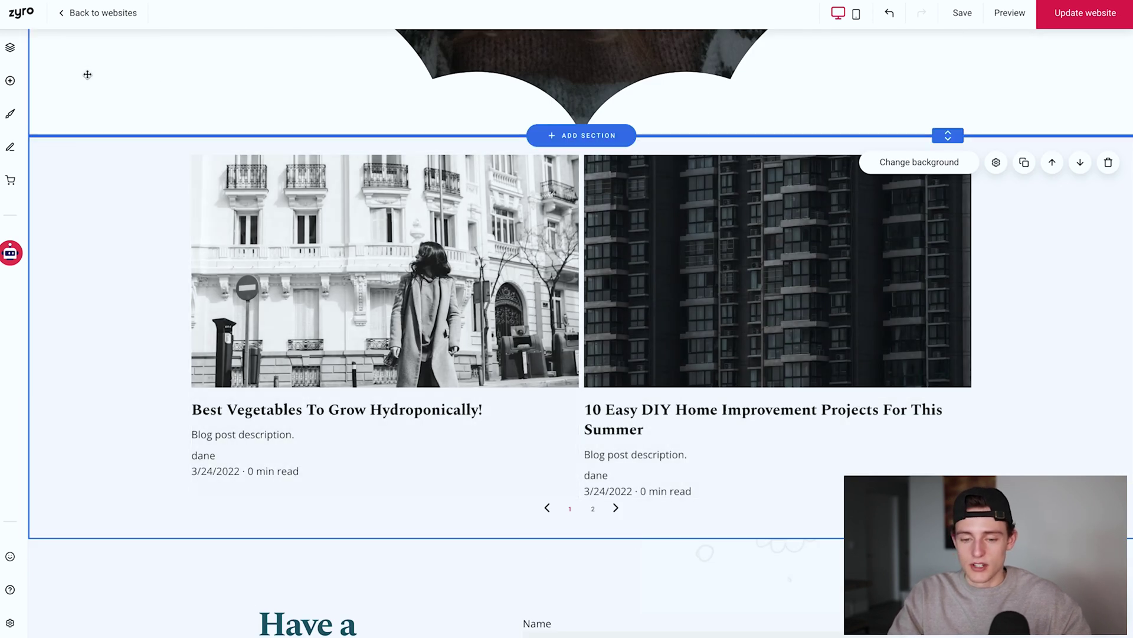
left_click(574, 539)
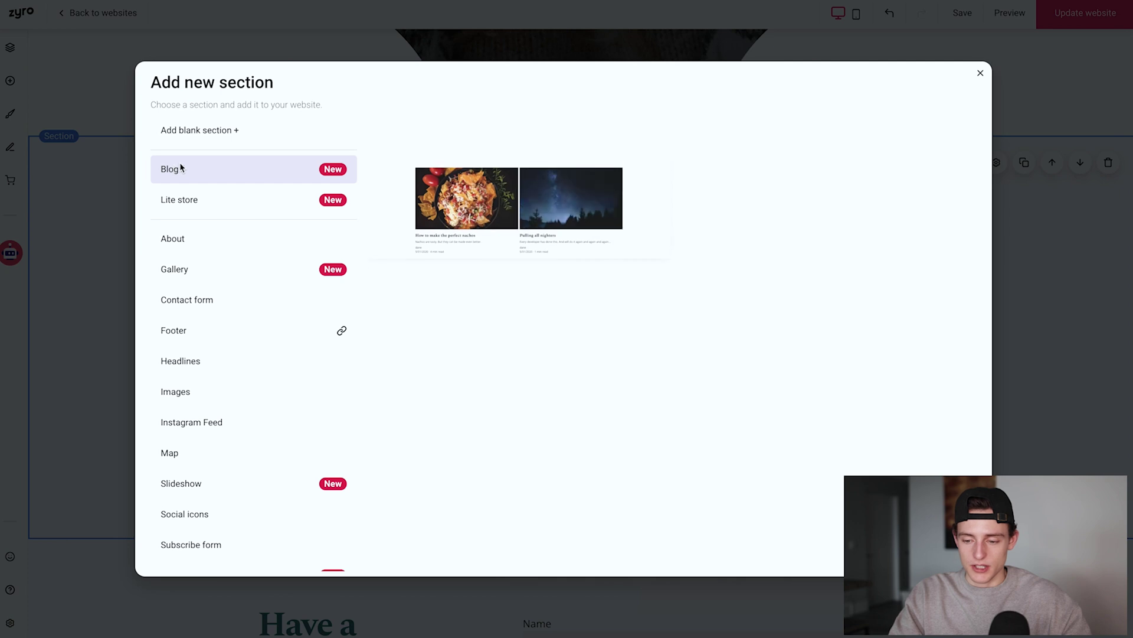
Step: Close the Add new section dialog without adding anything and scroll over the Blog page
left_click(1085, 75)
scroll(738, 355, "up", 6)
scroll(727, 388, "down", 7)
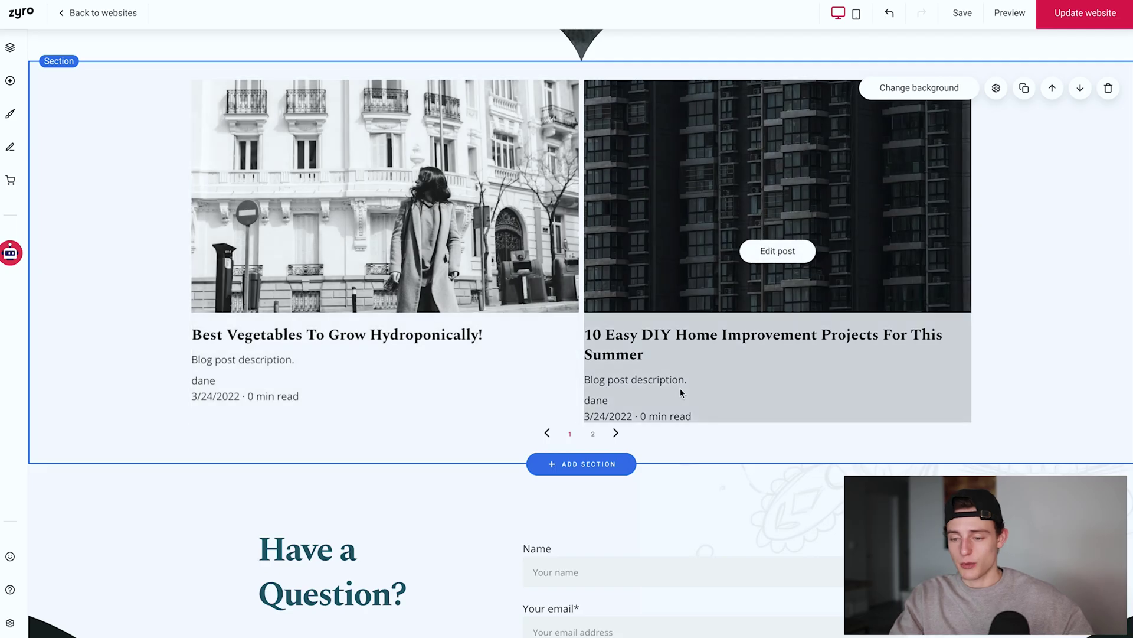
scroll(680, 389, "up", 7)
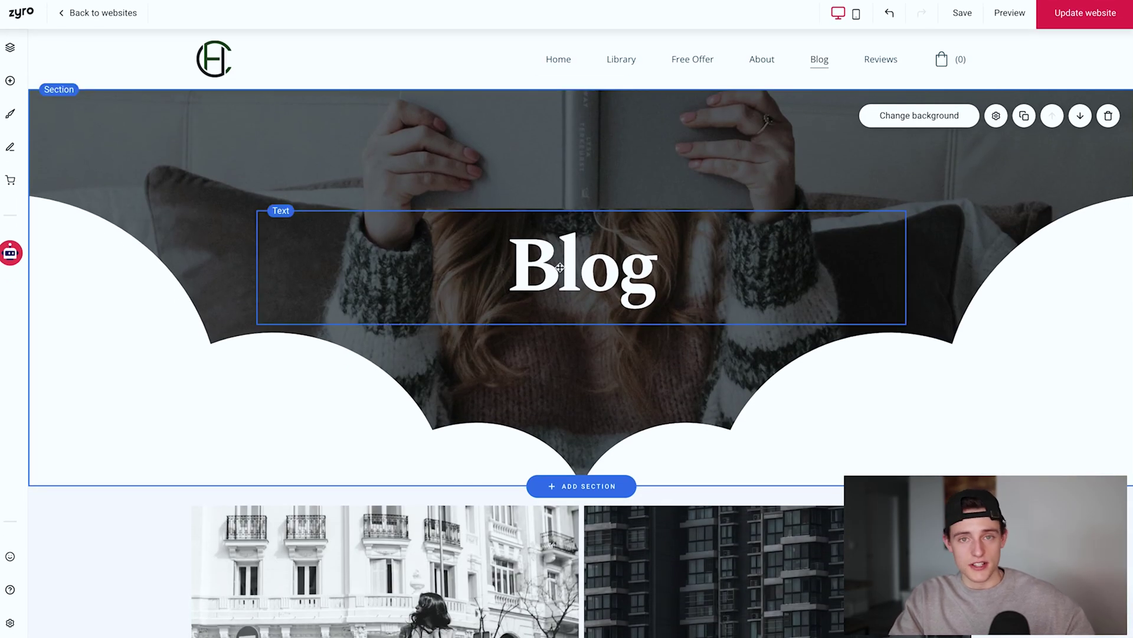
scroll(527, 222, "down", 3)
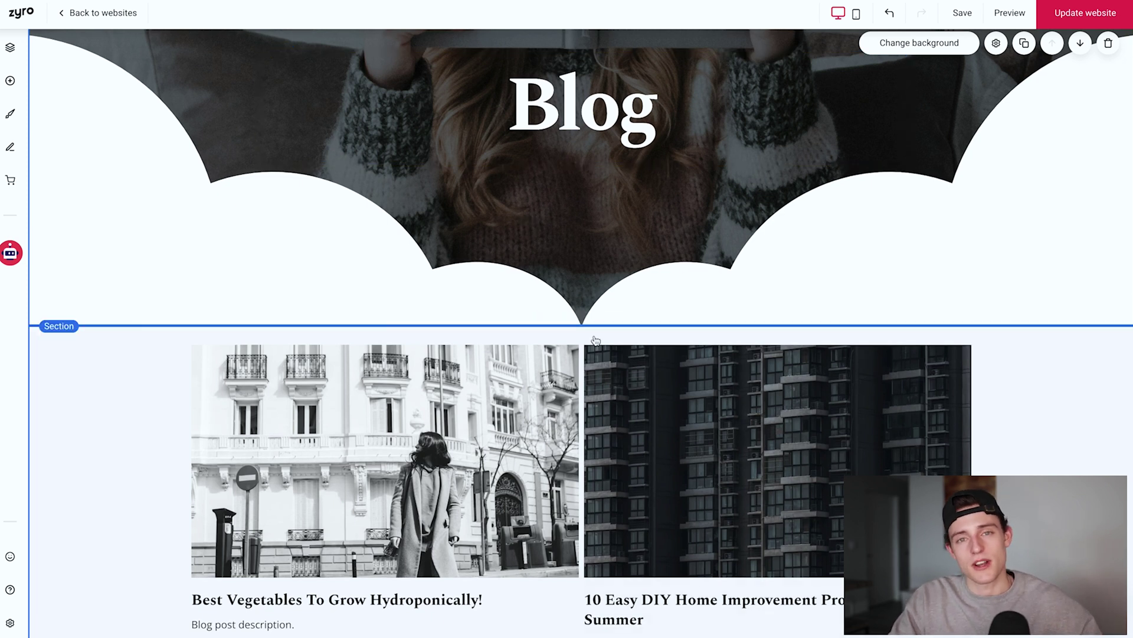
scroll(595, 341, "down", 5)
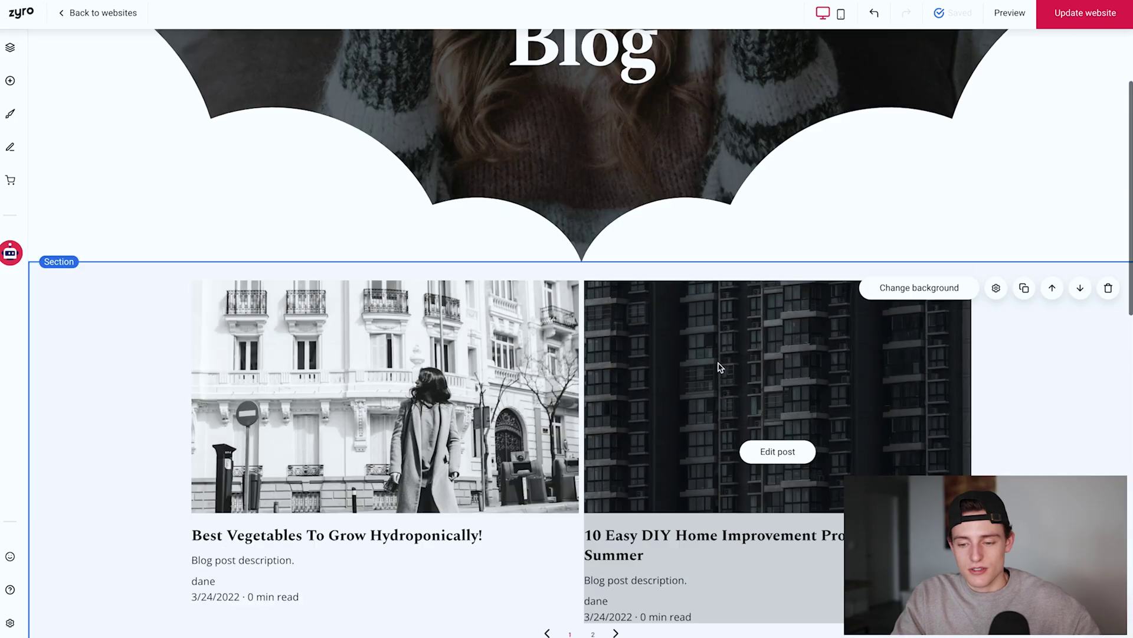
scroll(719, 367, "up", 4)
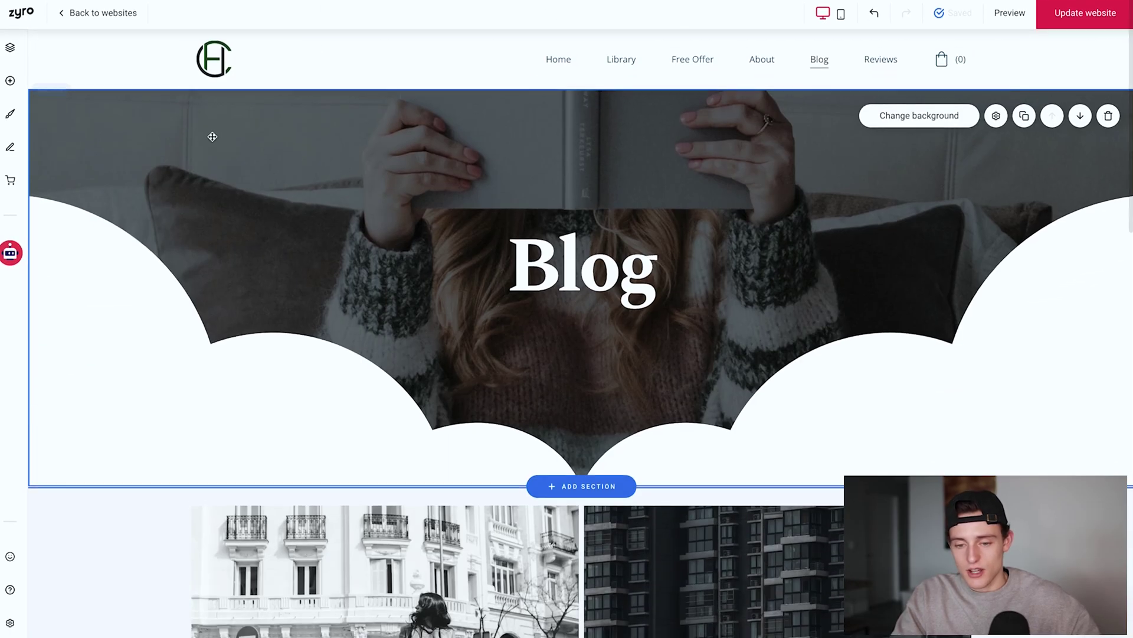
scroll(354, 329, "down", 8)
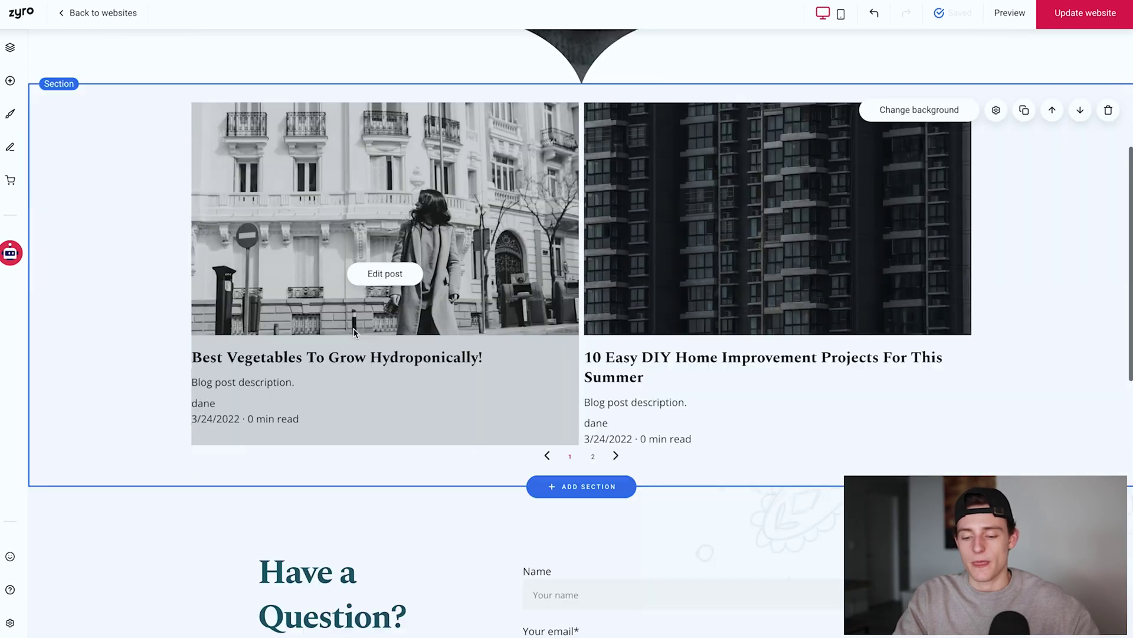